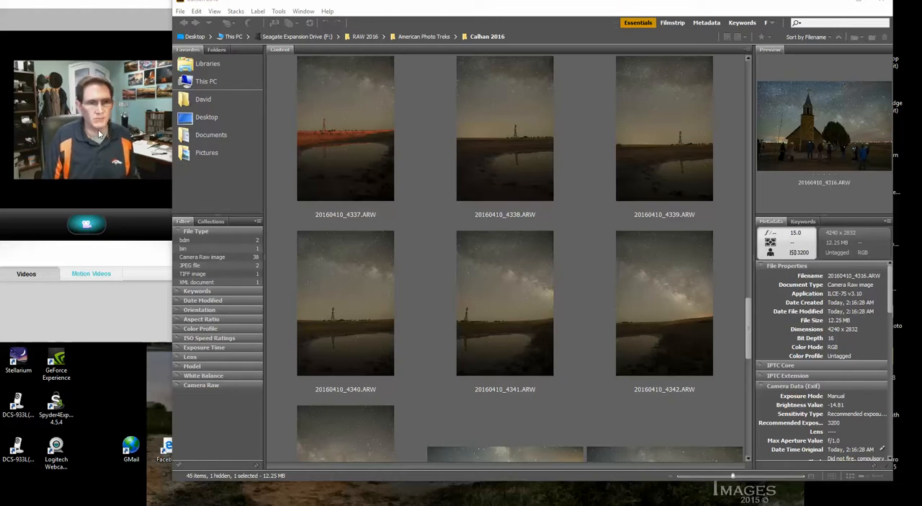
{"action": "left_click", "coordinate": [80, 307]}
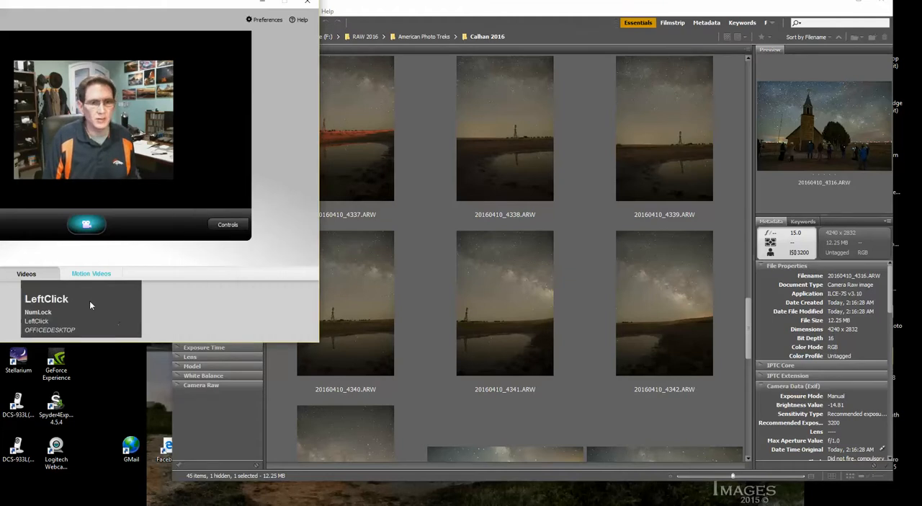
{"action": "left_click", "coordinate": [454, 15]}
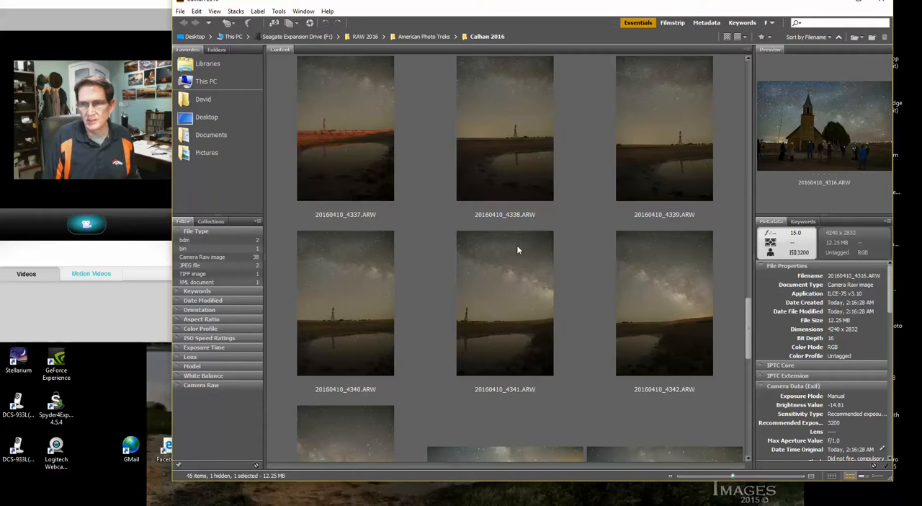
Step: Select the five consecutive raw photos 20160410_4338.ARW through 20160410_4342.ARW and open them in Camera Raw
{"action": "left_click", "coordinate": [476, 180]}
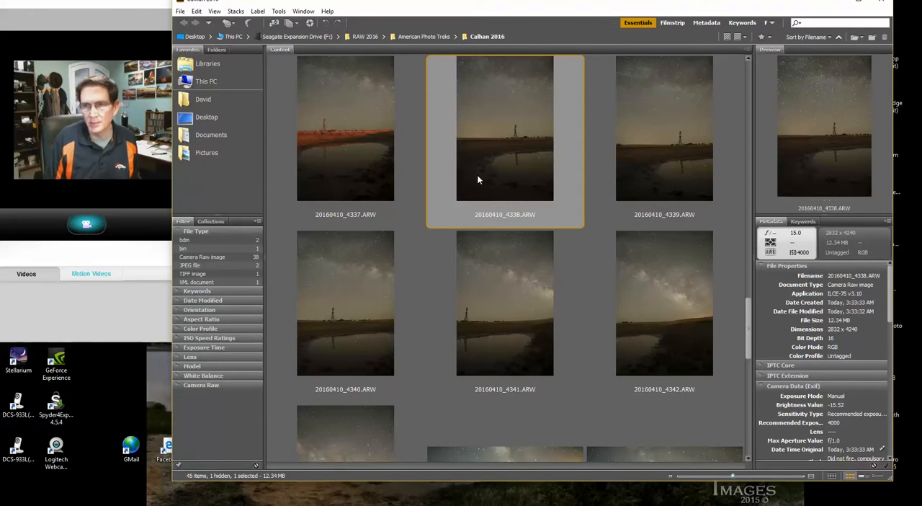
{"action": "key", "text": "shift+Right"}
{"action": "key", "text": "shift+Right"}
{"action": "key", "text": "shift+Right"}
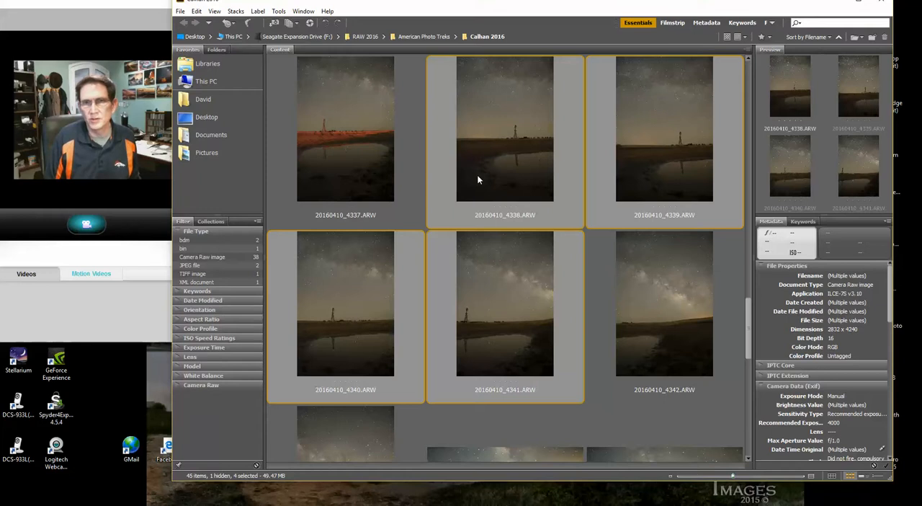
{"action": "key", "text": "shift+Right"}
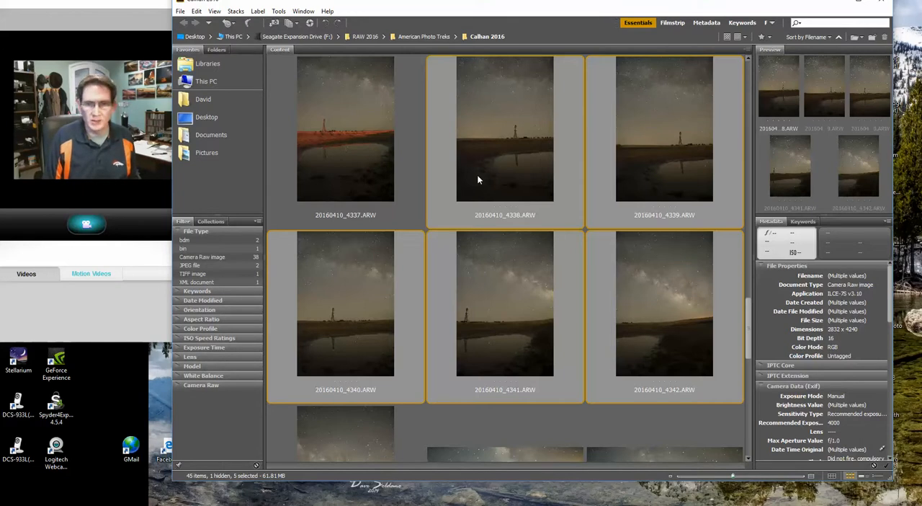
{"action": "double_click", "coordinate": [443, 140]}
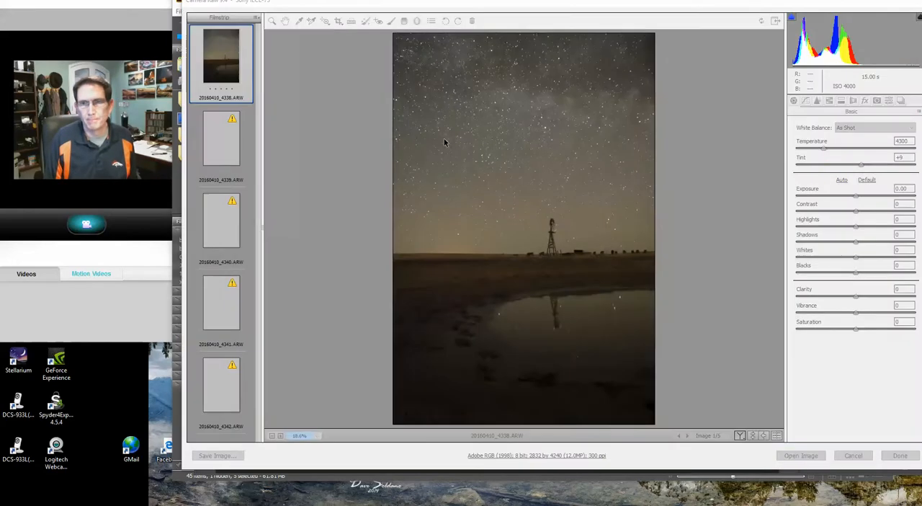
Step: Select all five images in the Camera Raw filmstrip so that adjustments apply to every frame
{"action": "left_click", "coordinate": [482, 13]}
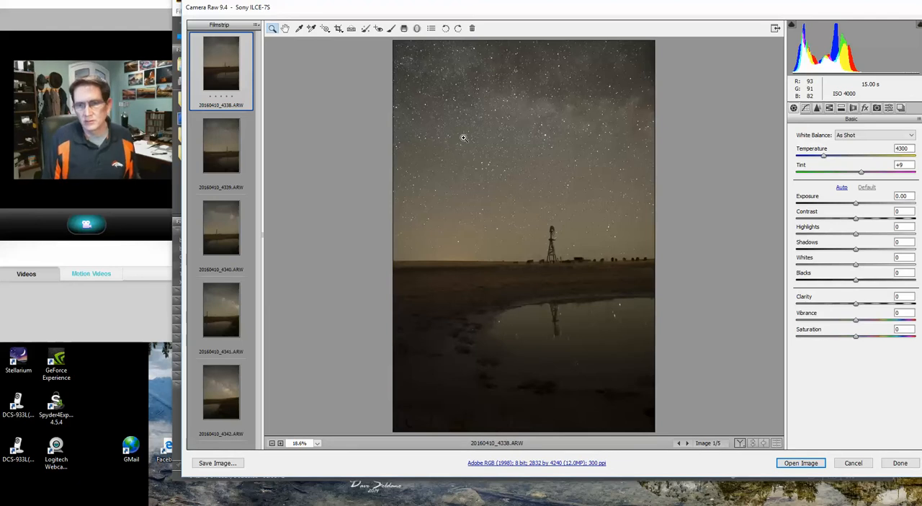
{"action": "left_click", "coordinate": [256, 27]}
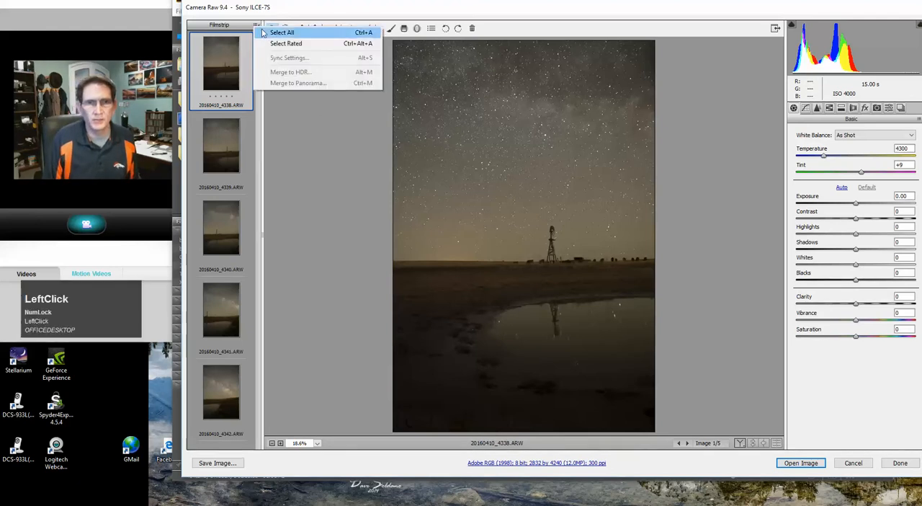
{"action": "left_click", "coordinate": [281, 33]}
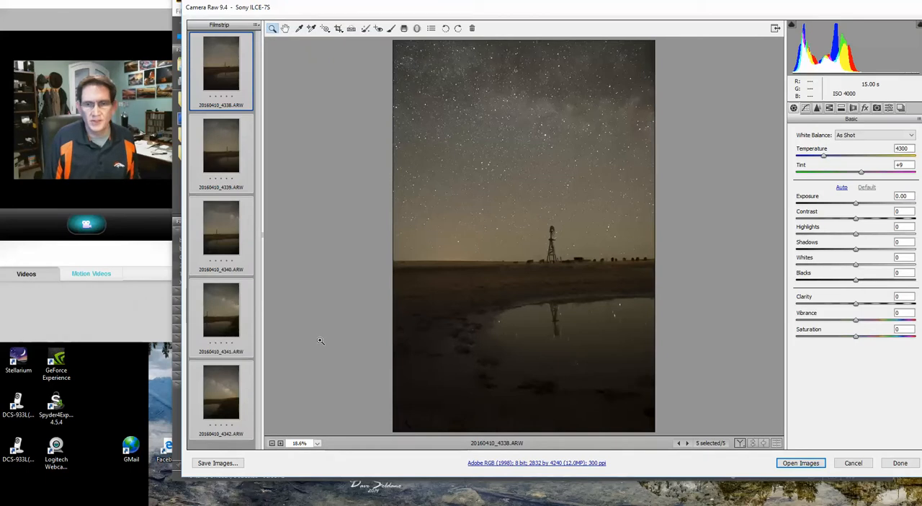
{"action": "key", "text": "ctrl+m"}
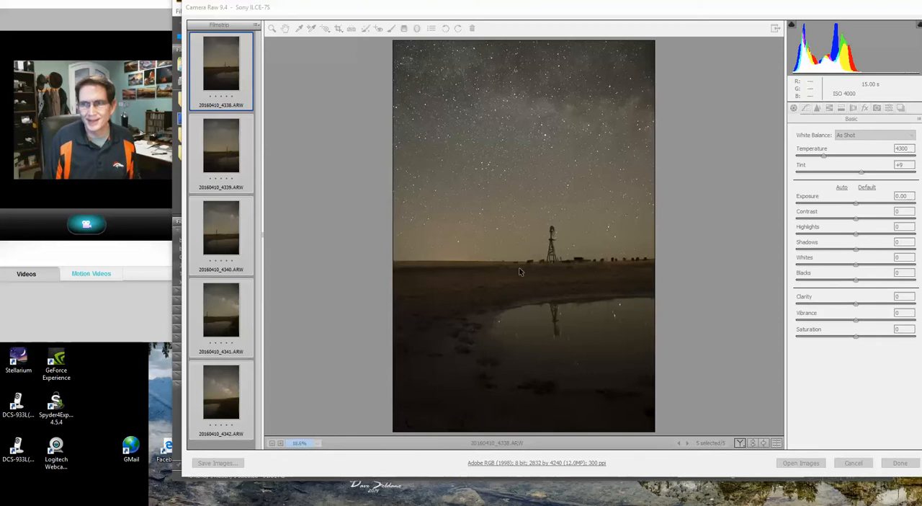
{"action": "left_click", "coordinate": [644, 13]}
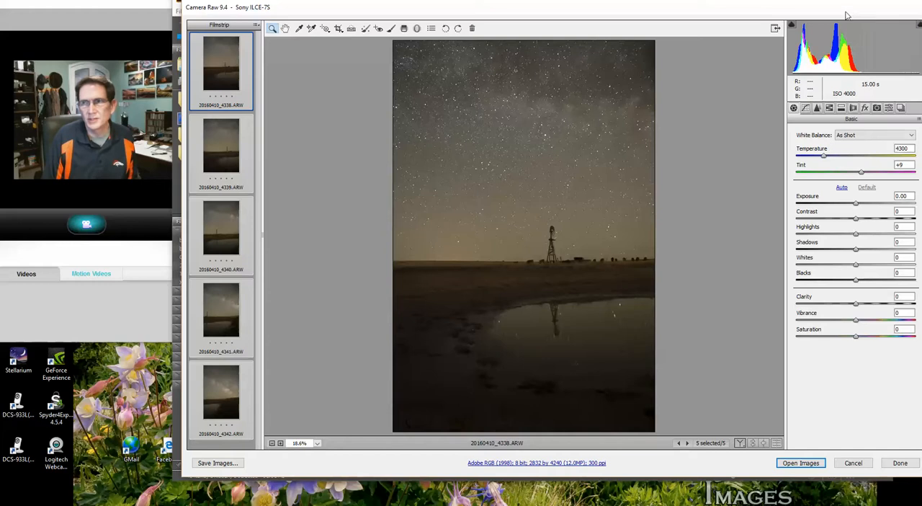
{"action": "left_click_drag", "start_coordinate": [843, 12], "coordinate": [830, 13]}
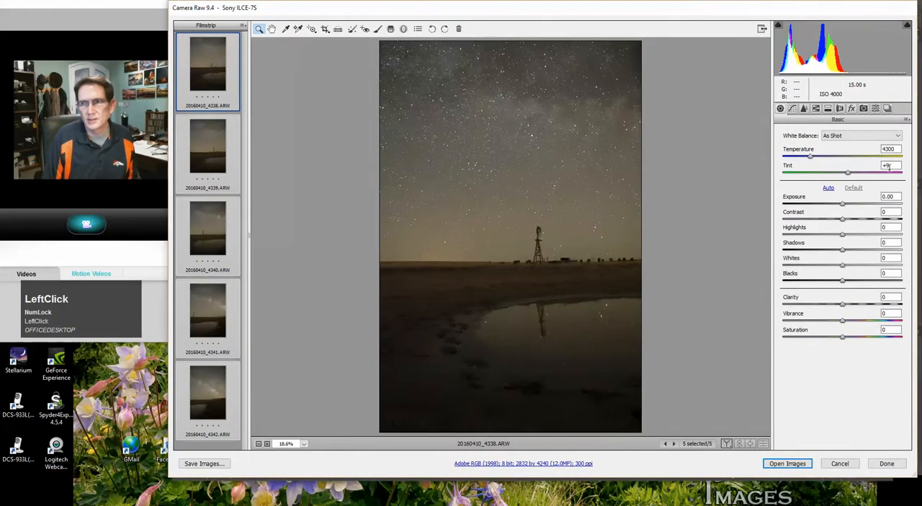
Step: Try the Auto, Daylight, Cloudy, Tungsten, Shade, Fluorescent, Flash and Custom white balance presets on the selected images
{"action": "left_click", "coordinate": [834, 138]}
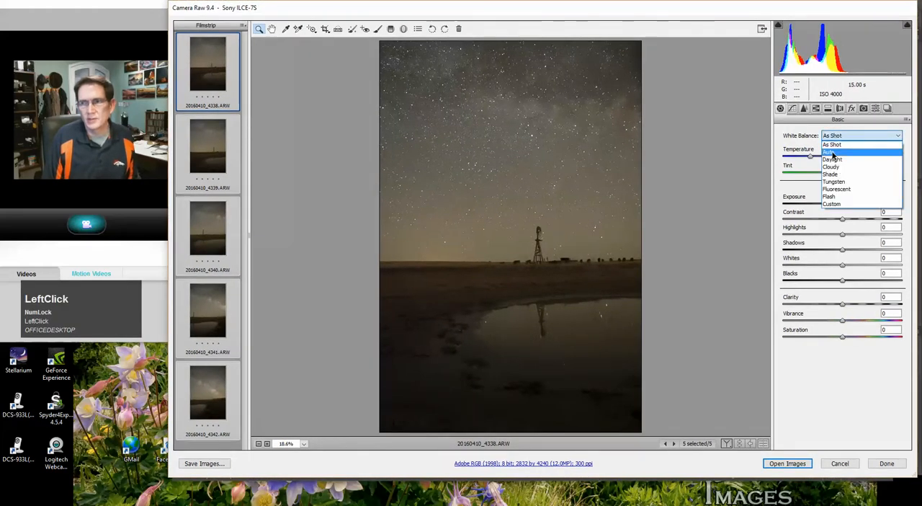
{"action": "left_click", "coordinate": [832, 150]}
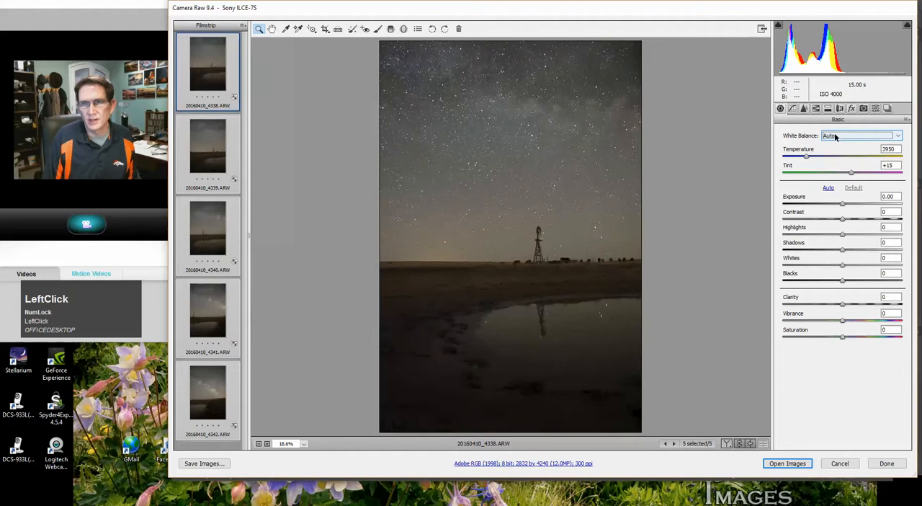
{"action": "left_click", "coordinate": [834, 135]}
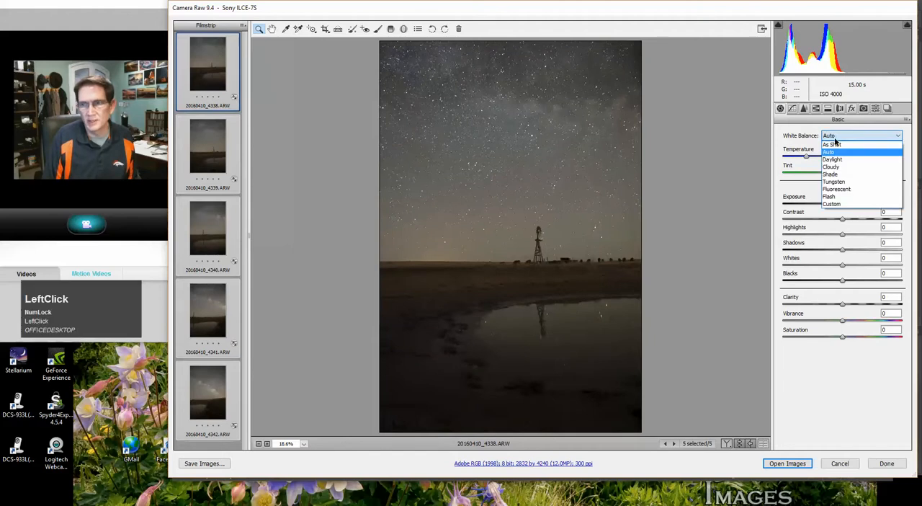
{"action": "left_click", "coordinate": [834, 159]}
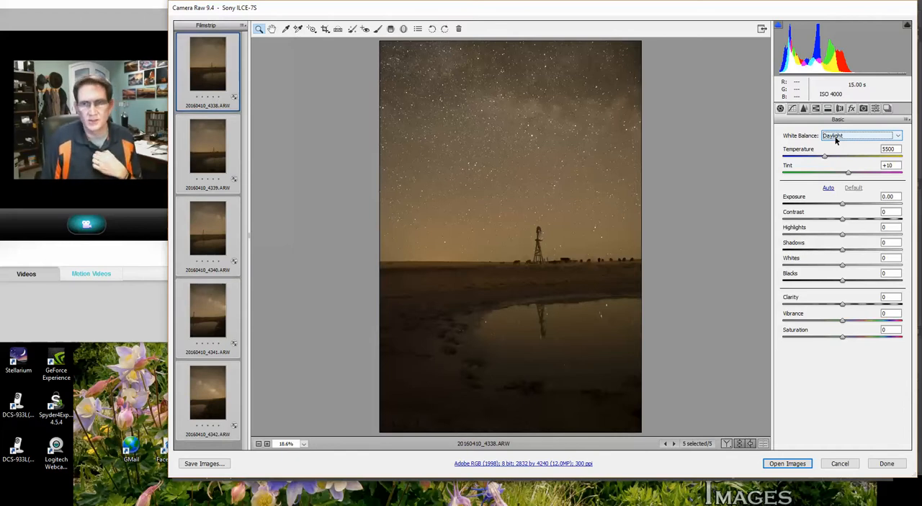
{"action": "left_click", "coordinate": [835, 136]}
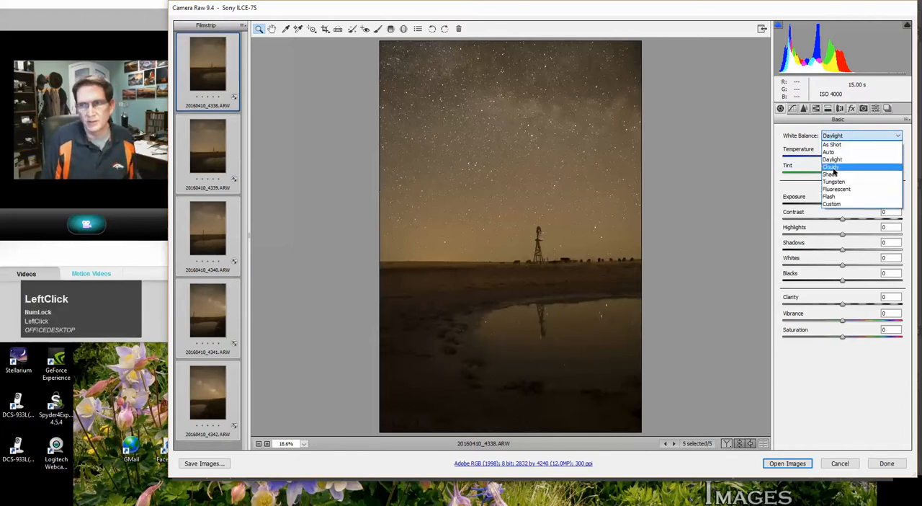
{"action": "left_click", "coordinate": [833, 168]}
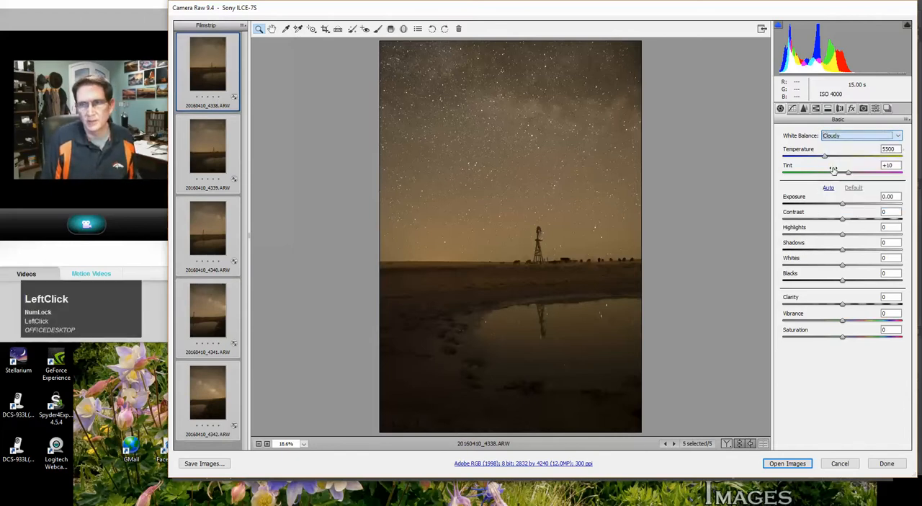
{"action": "left_click", "coordinate": [826, 137]}
{"action": "left_click", "coordinate": [821, 179]}
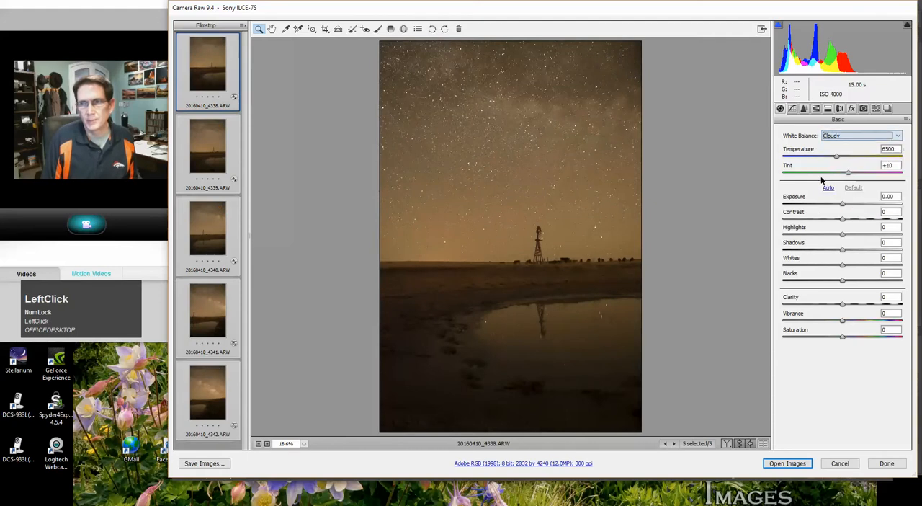
{"action": "left_click", "coordinate": [828, 138]}
{"action": "left_click", "coordinate": [834, 181]}
{"action": "left_click", "coordinate": [829, 136]}
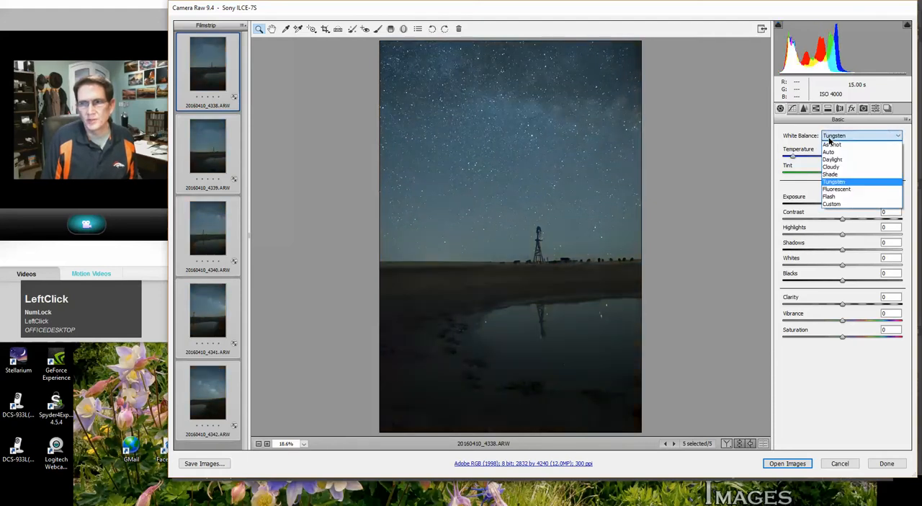
{"action": "left_click", "coordinate": [831, 174]}
{"action": "left_click", "coordinate": [834, 135]}
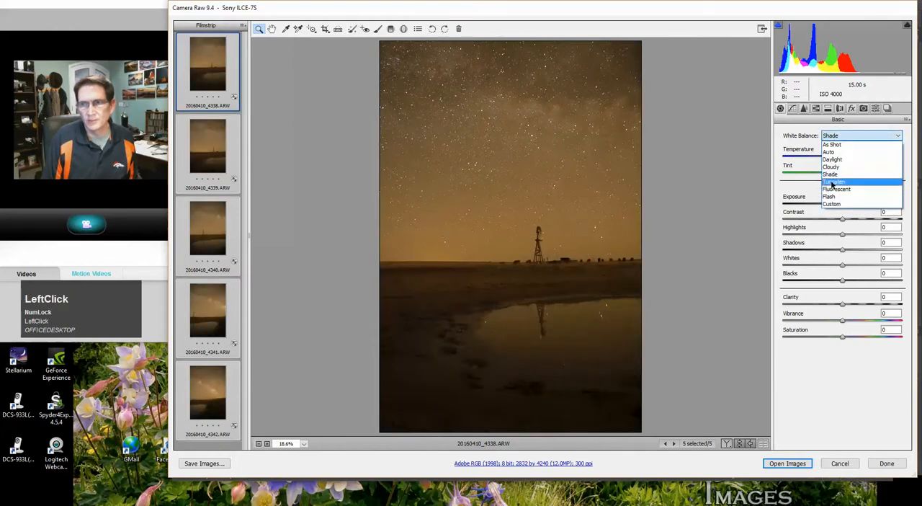
{"action": "left_click", "coordinate": [831, 196]}
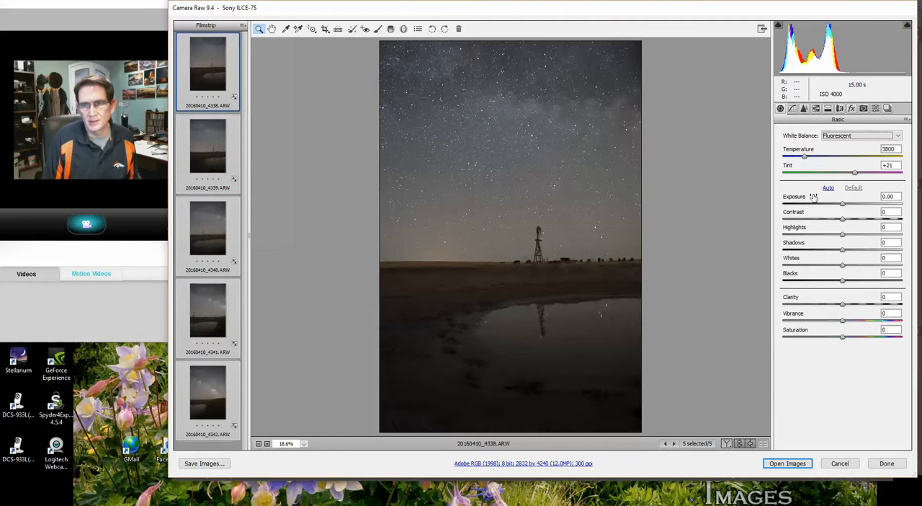
{"action": "left_click", "coordinate": [834, 136]}
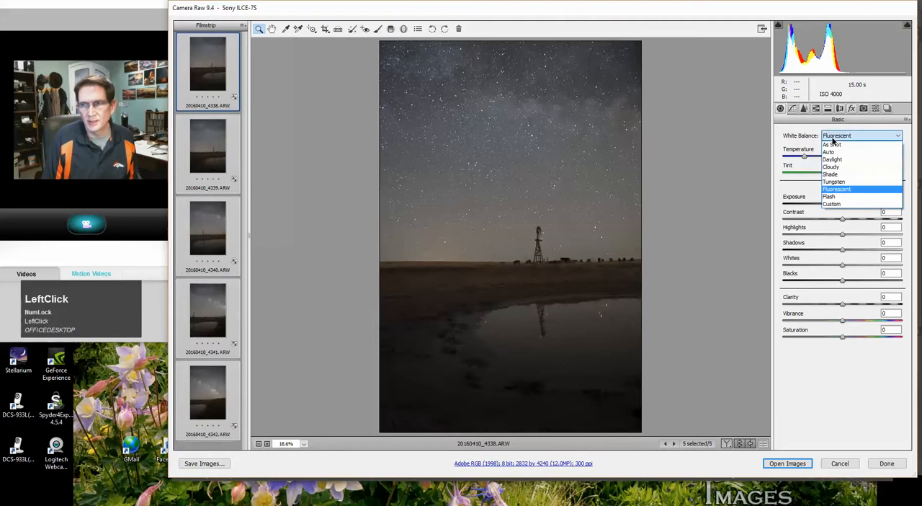
{"action": "left_click", "coordinate": [827, 197]}
{"action": "left_click", "coordinate": [838, 136]}
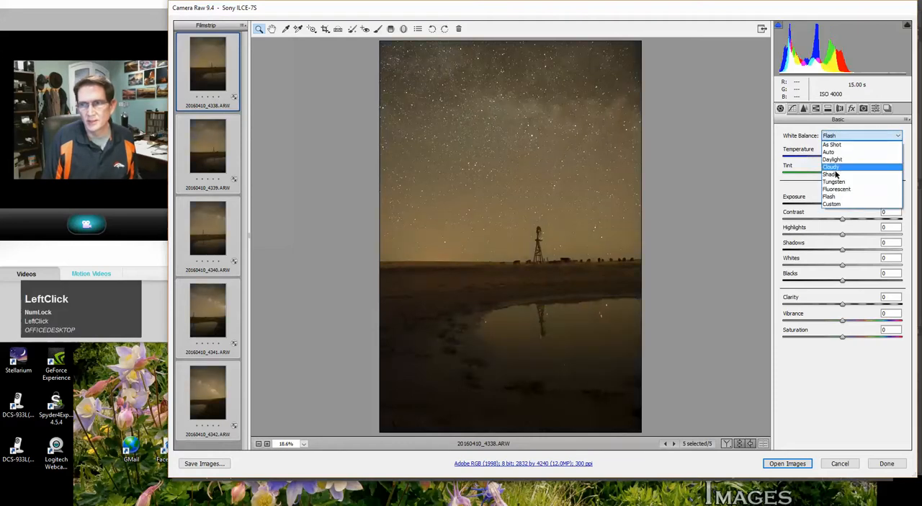
{"action": "left_click", "coordinate": [831, 205]}
Step: Apply the Fluorescent white balance to the selected images, then fine-tune the temperature to 3400 and the tint to +26
{"action": "left_click", "coordinate": [838, 137]}
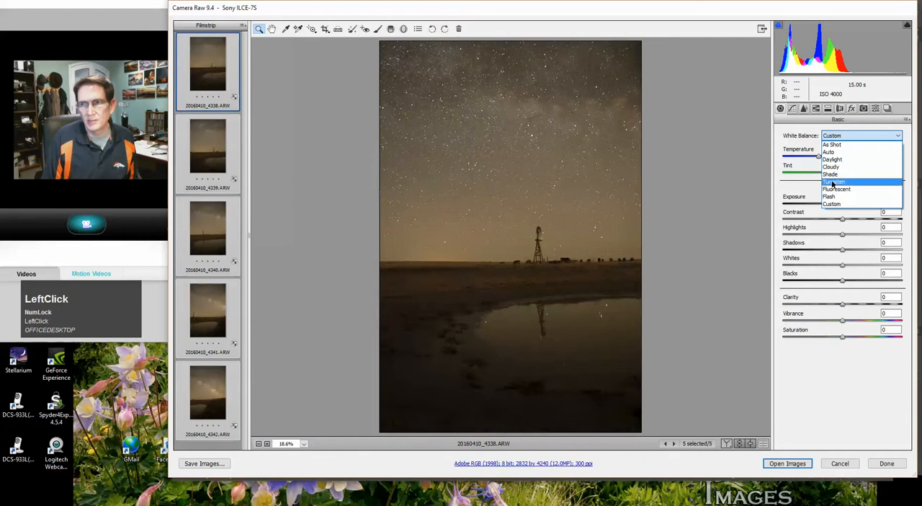
{"action": "left_click", "coordinate": [834, 188]}
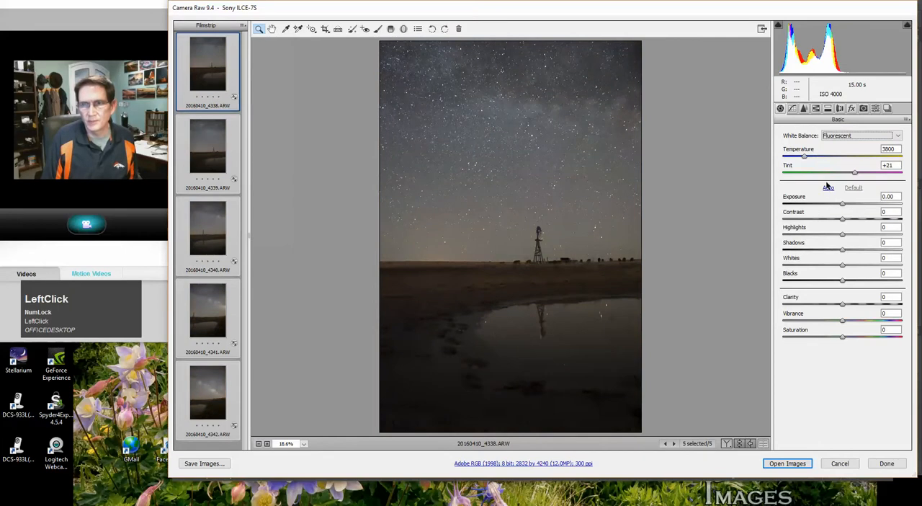
{"action": "left_click_drag", "start_coordinate": [805, 158], "coordinate": [858, 175]}
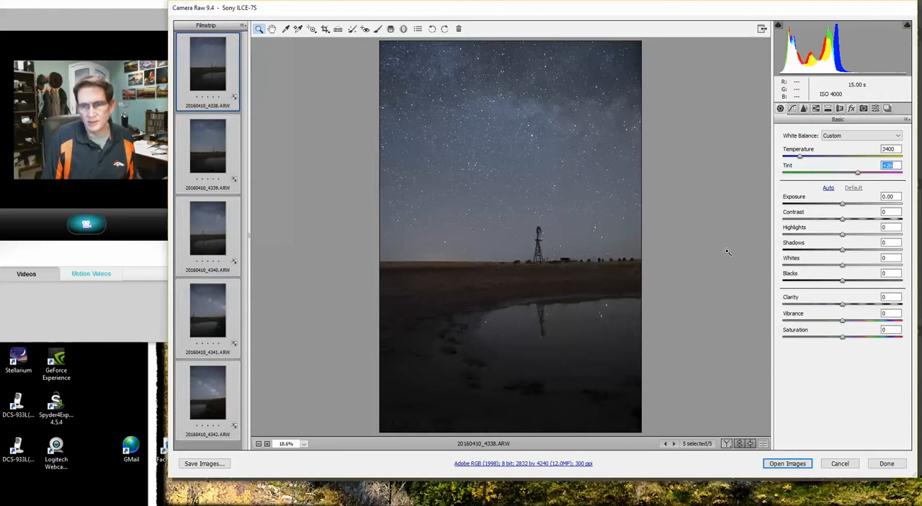
Step: Apply automatic tone adjustments to the selected images and set their exposure to +0.10
{"action": "left_click", "coordinate": [828, 188]}
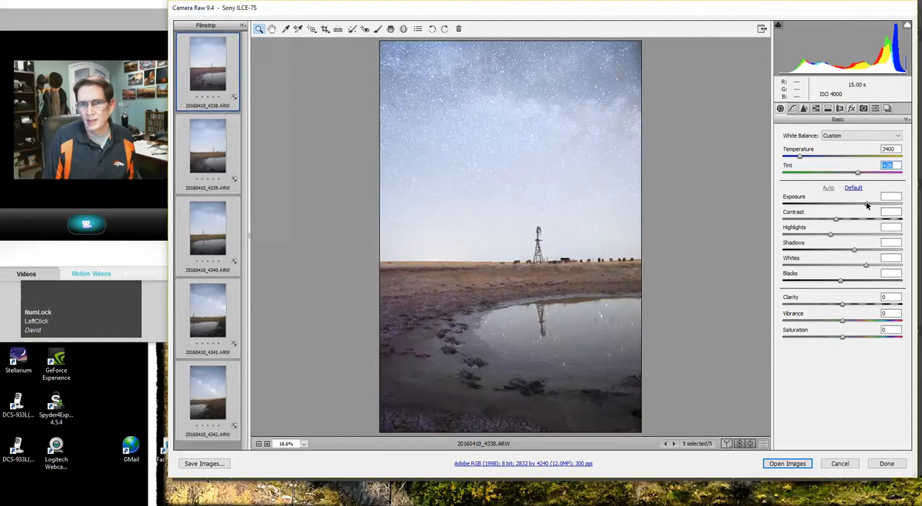
{"action": "left_click_drag", "start_coordinate": [866, 206], "coordinate": [842, 206]}
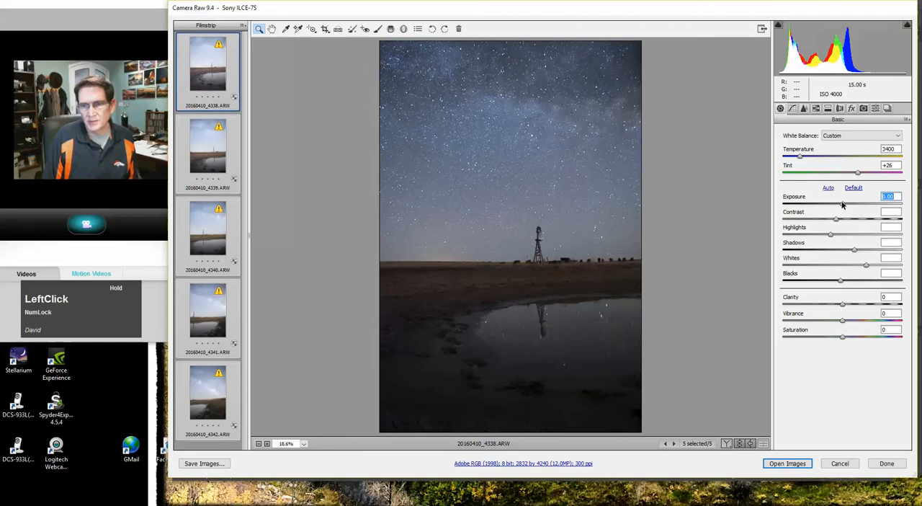
{"action": "left_click_drag", "start_coordinate": [843, 205], "coordinate": [844, 205]}
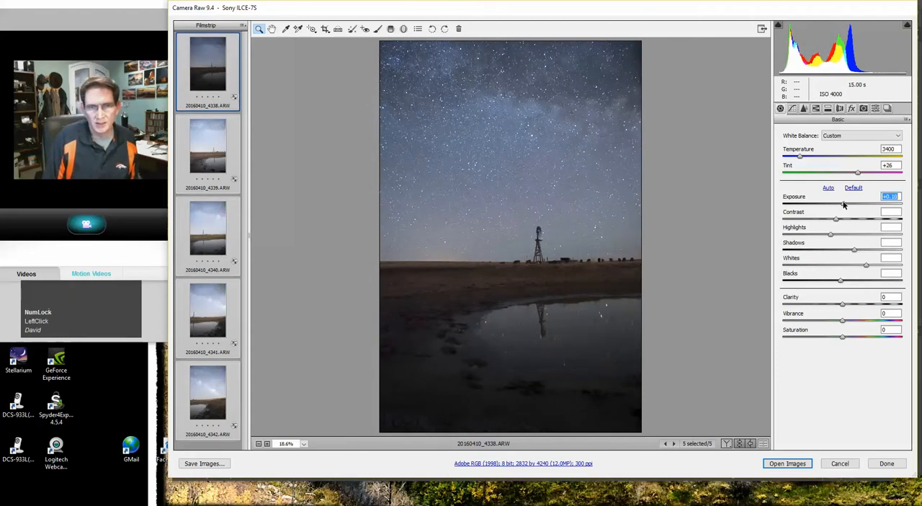
Step: Synchronize the first image's settings across all five images, leaving crop, spot removal and local adjustments out
{"action": "left_click", "coordinate": [244, 26]}
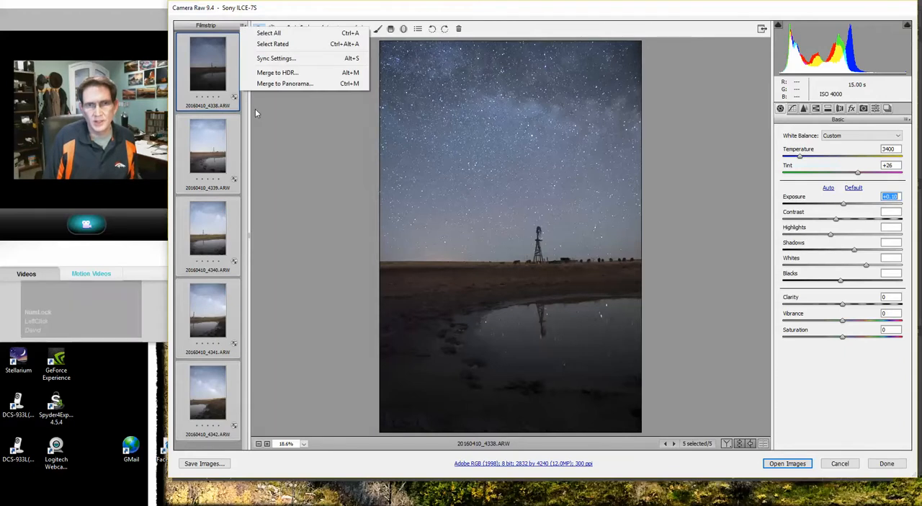
{"action": "left_click", "coordinate": [272, 59]}
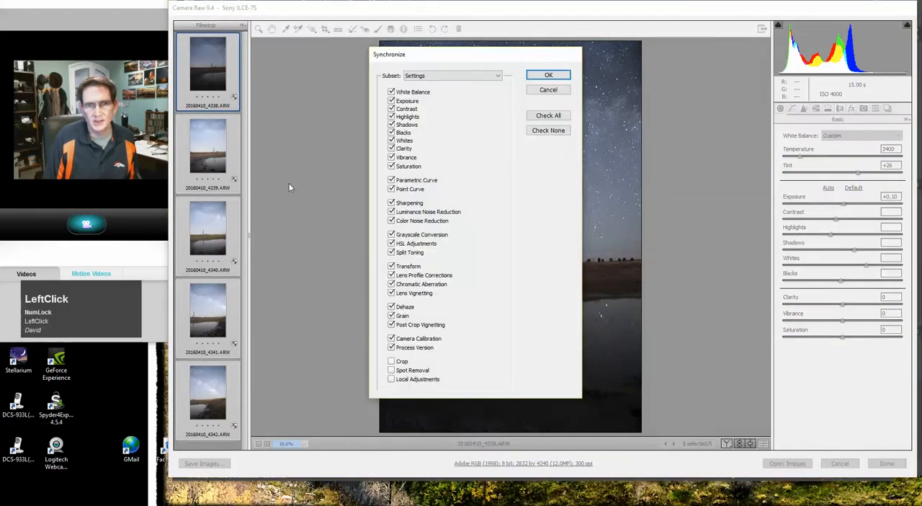
{"action": "left_click", "coordinate": [537, 75]}
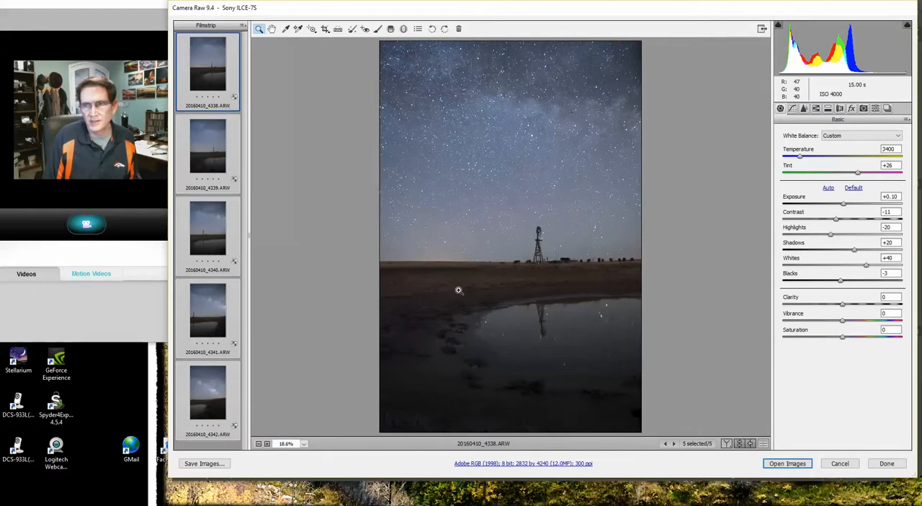
Step: Set the selected images' contrast to -5, shadows to +25 and whites to +43
{"action": "double_click", "coordinate": [835, 220]}
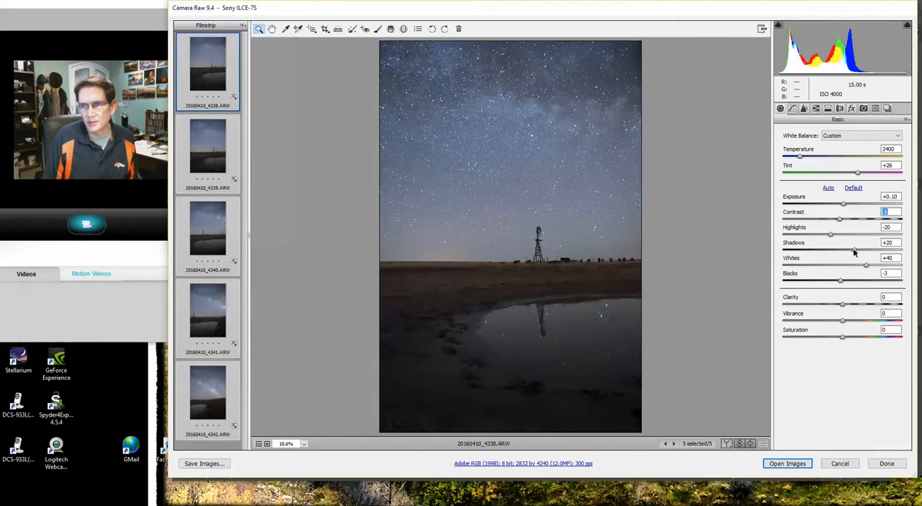
{"action": "left_click", "coordinate": [855, 249]}
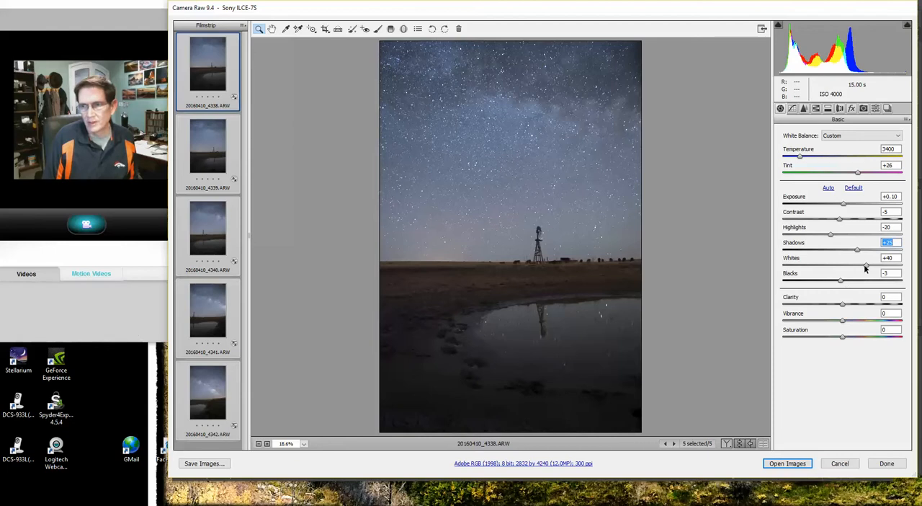
{"action": "left_click_drag", "start_coordinate": [865, 268], "coordinate": [868, 267]}
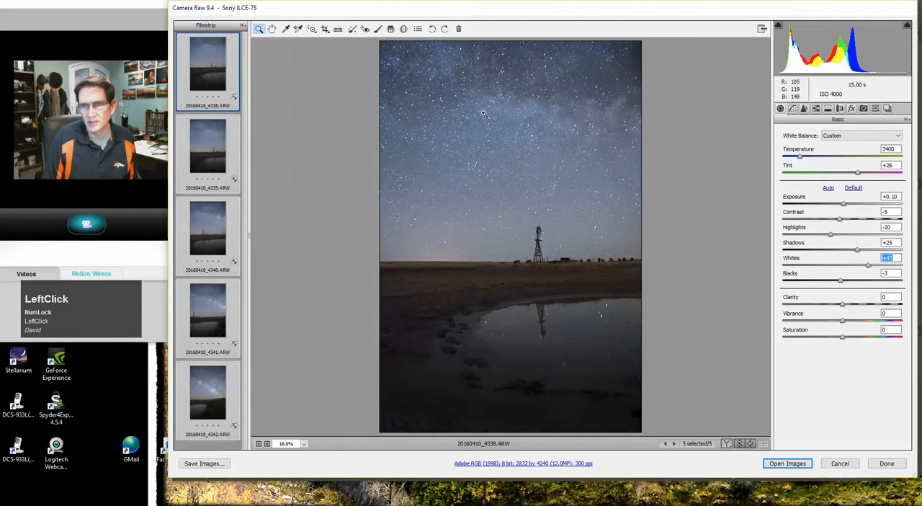
Step: Set the selected images' clarity to +6, vibrance to +9 and saturation to +4
{"action": "left_click_drag", "start_coordinate": [842, 303], "coordinate": [846, 306]}
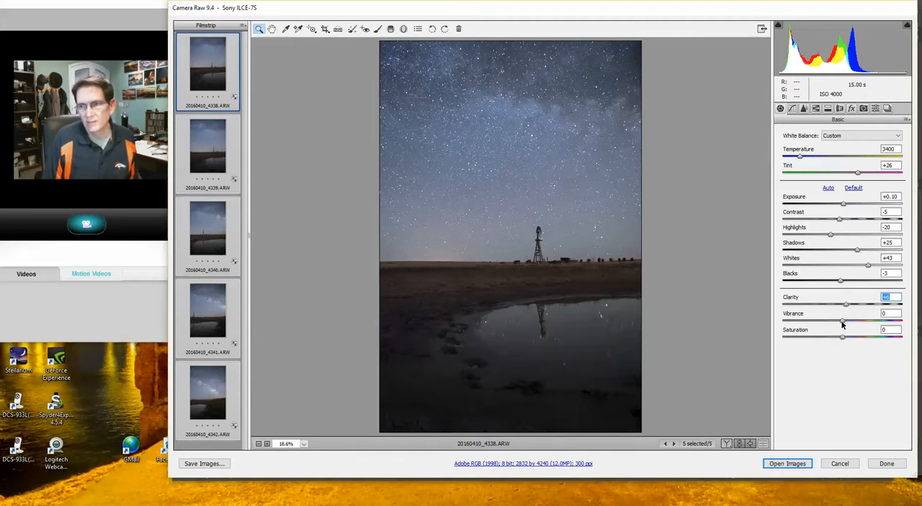
{"action": "left_click_drag", "start_coordinate": [842, 325], "coordinate": [849, 325]}
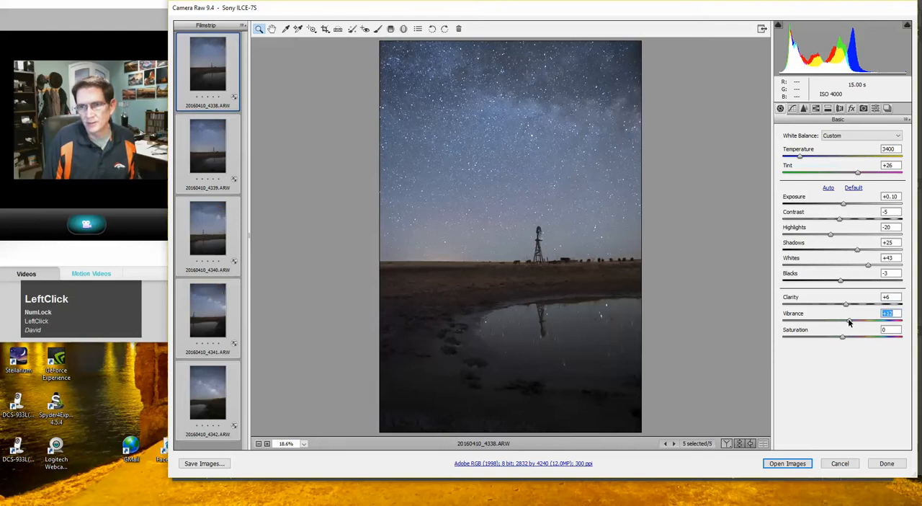
{"action": "left_click_drag", "start_coordinate": [849, 322], "coordinate": [847, 320]}
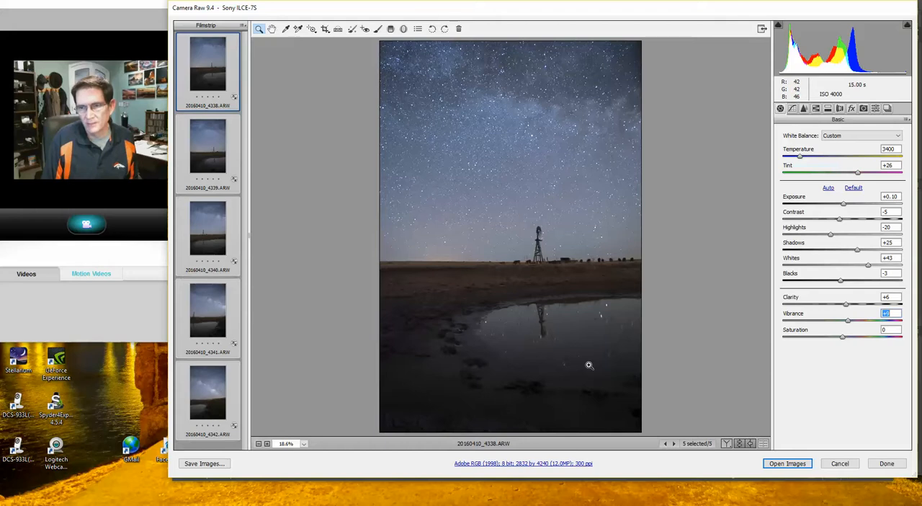
{"action": "left_click", "coordinate": [842, 338]}
{"action": "left_click_drag", "start_coordinate": [842, 340], "coordinate": [844, 340]}
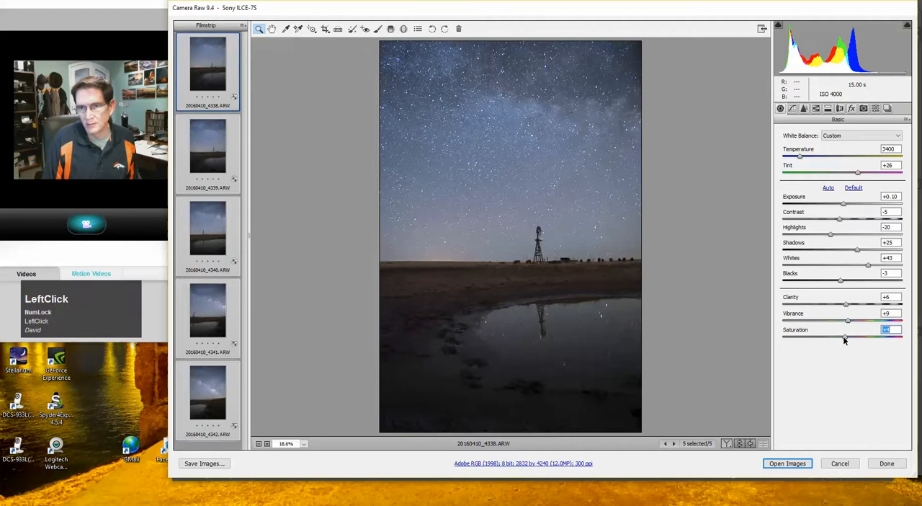
Step: Set the sharpening amount to 50 and the radius to 1.5 for the selected images
{"action": "left_click", "coordinate": [803, 108]}
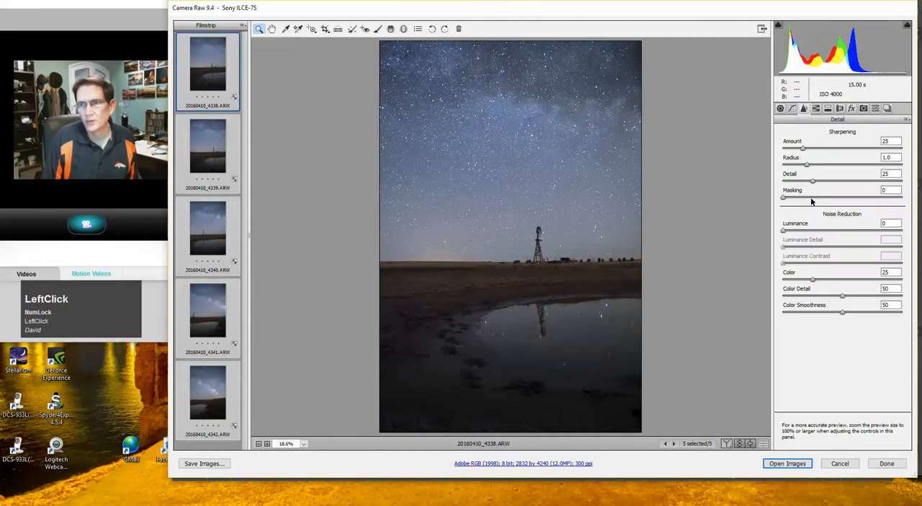
{"action": "left_click", "coordinate": [804, 149]}
{"action": "left_click_drag", "start_coordinate": [804, 149], "coordinate": [812, 150]}
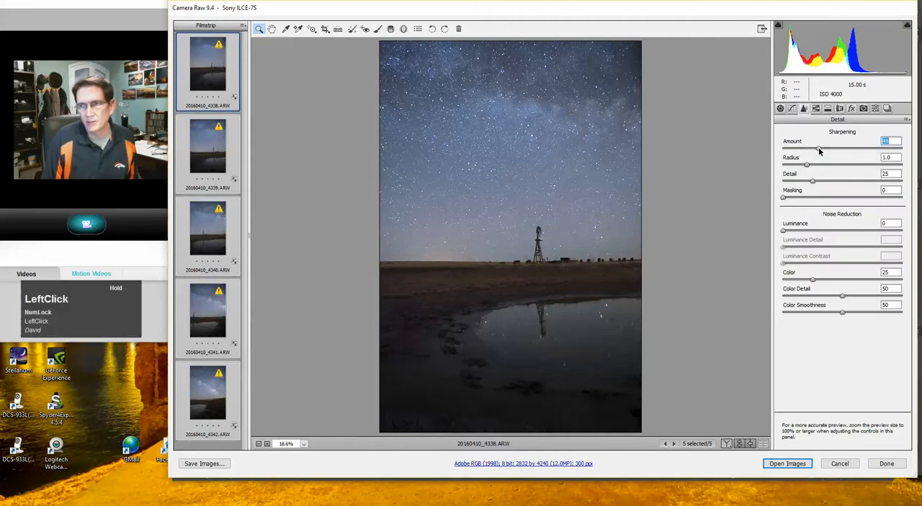
{"action": "left_click_drag", "start_coordinate": [822, 150], "coordinate": [831, 171]}
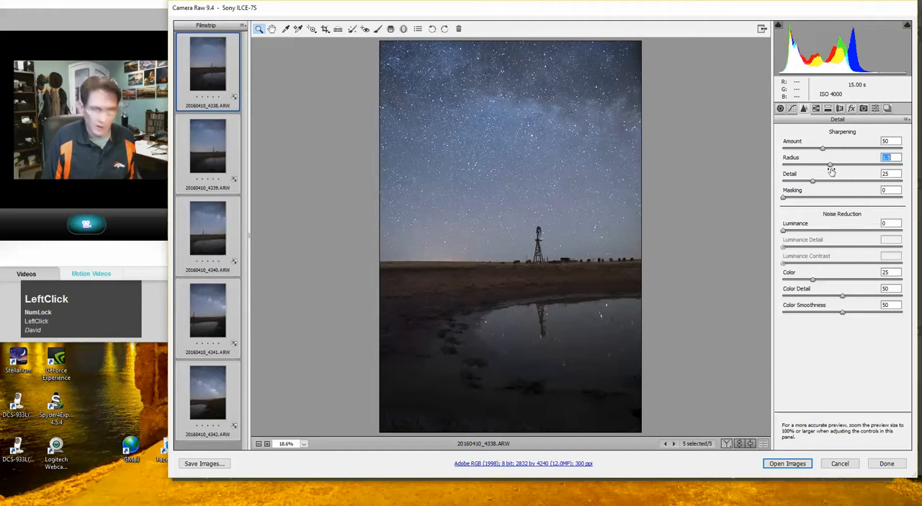
Step: Set the sharpening masking to just under half its range, using the black-and-white mask preview to restrict sharpening to edges
{"action": "key", "text": "alt"}
{"action": "left_click", "coordinate": [786, 199], "text": "alt"}
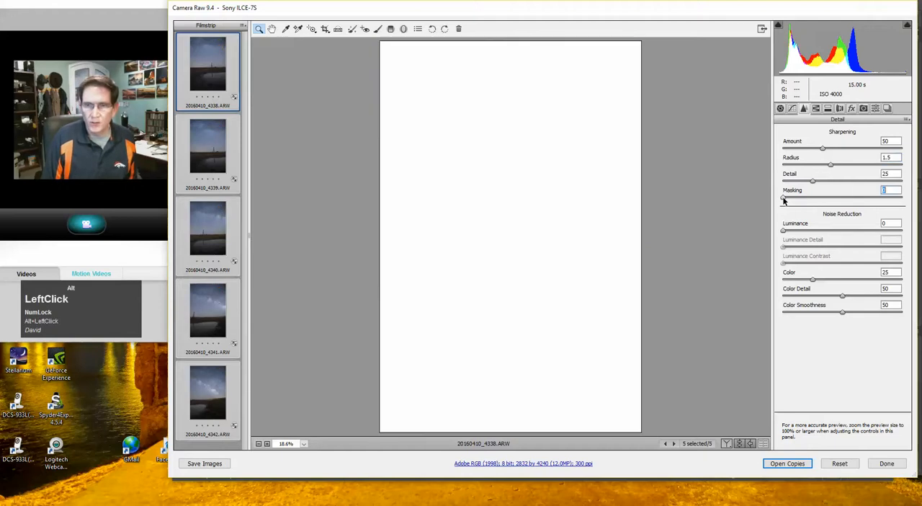
{"action": "left_click_drag", "start_coordinate": [785, 199], "coordinate": [866, 200]}
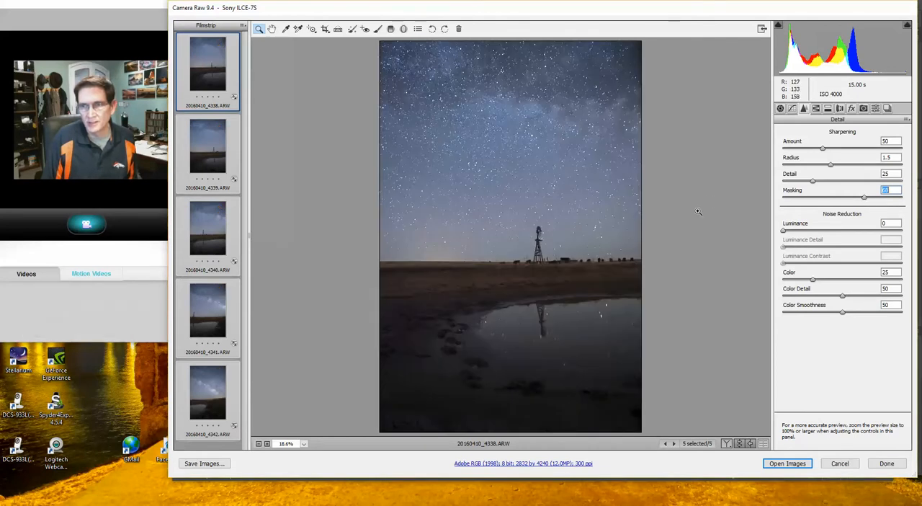
{"action": "key", "text": "alt"}
{"action": "left_click_drag", "start_coordinate": [863, 196], "coordinate": [840, 198]}
{"action": "key", "text": "alt"}
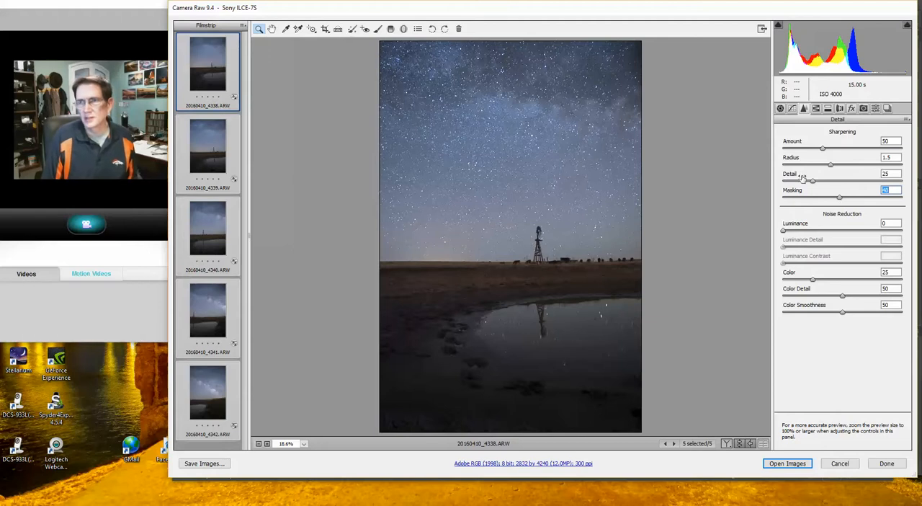
Step: Enable lens profile corrections for the selected images with the Rokinon 24mm f/1.4 ED AS IF UMC lens profile
{"action": "left_click", "coordinate": [841, 109]}
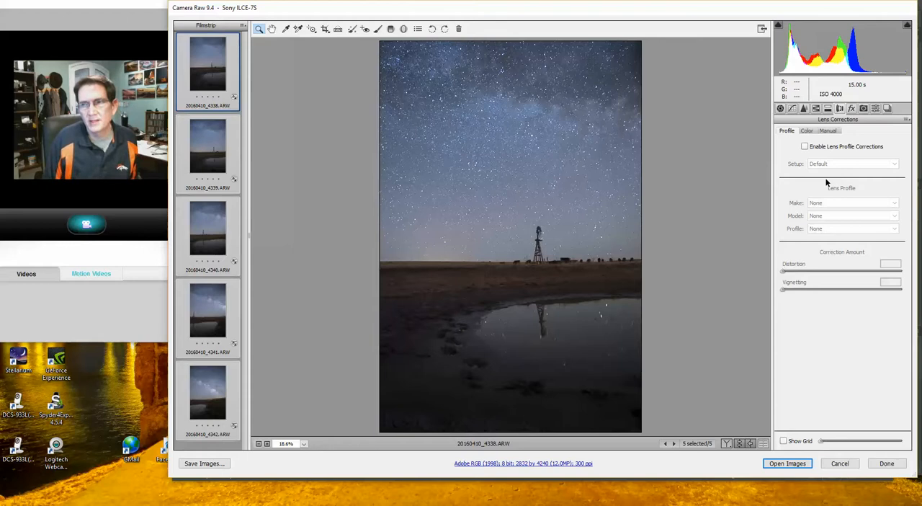
{"action": "left_click", "coordinate": [805, 147]}
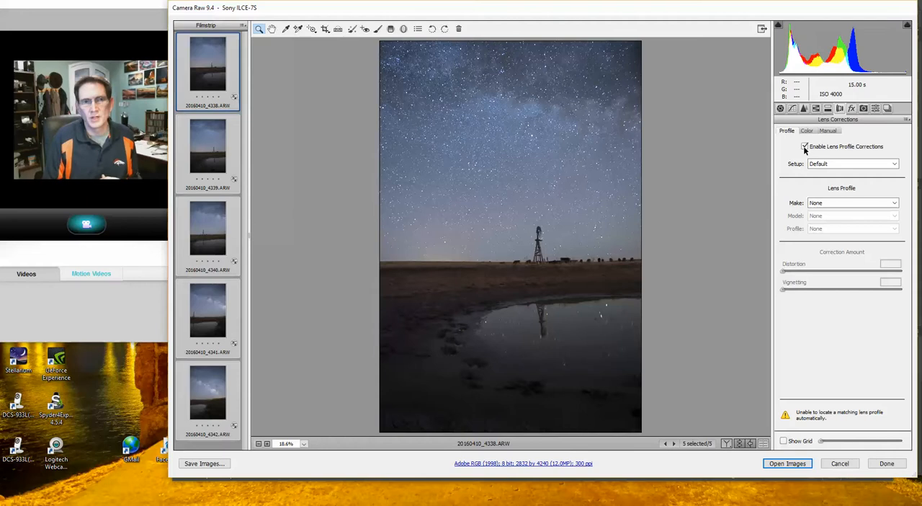
{"action": "left_click", "coordinate": [836, 203]}
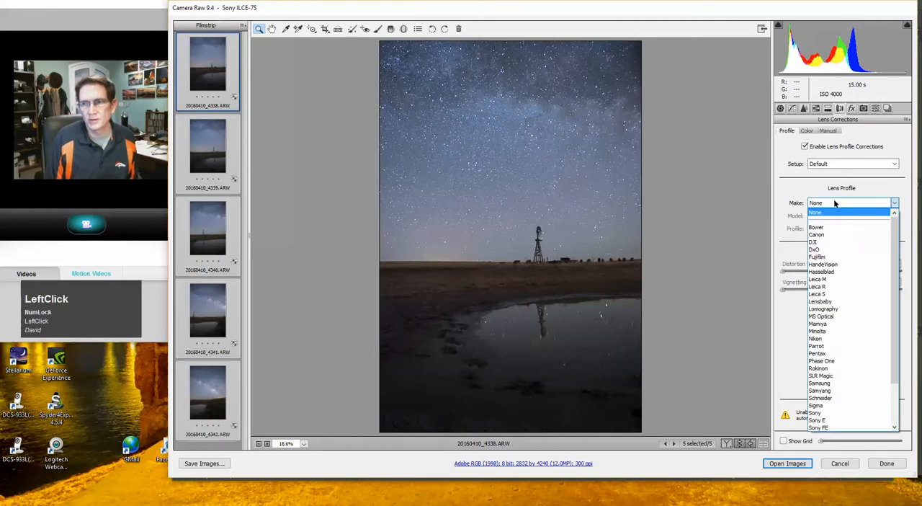
{"action": "left_click", "coordinate": [829, 368]}
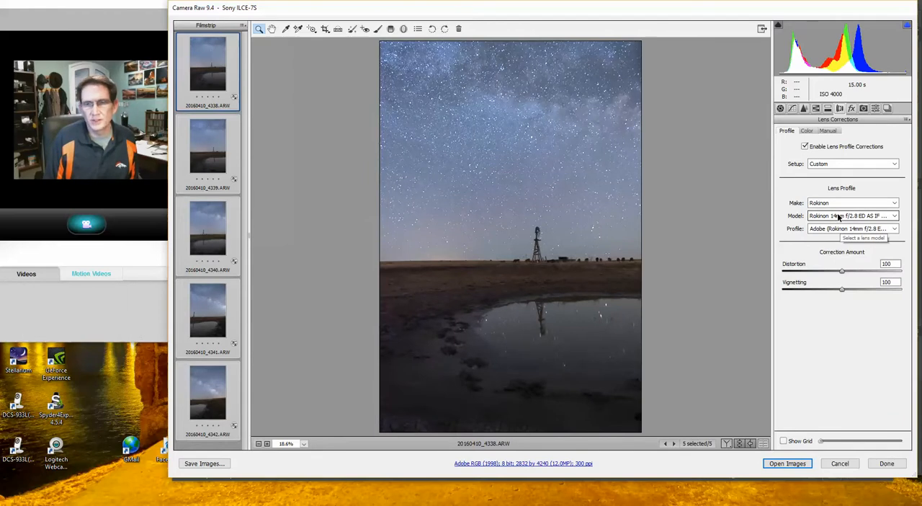
{"action": "left_click", "coordinate": [839, 217]}
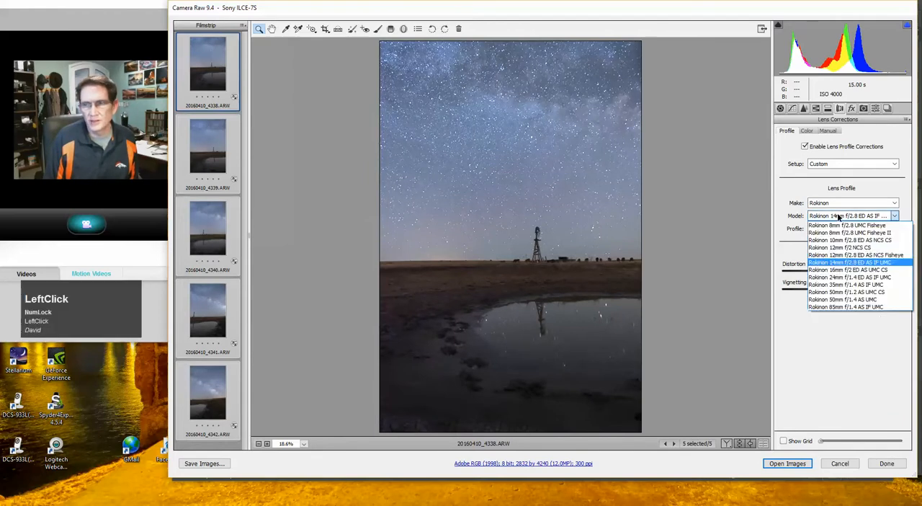
{"action": "left_click", "coordinate": [833, 277]}
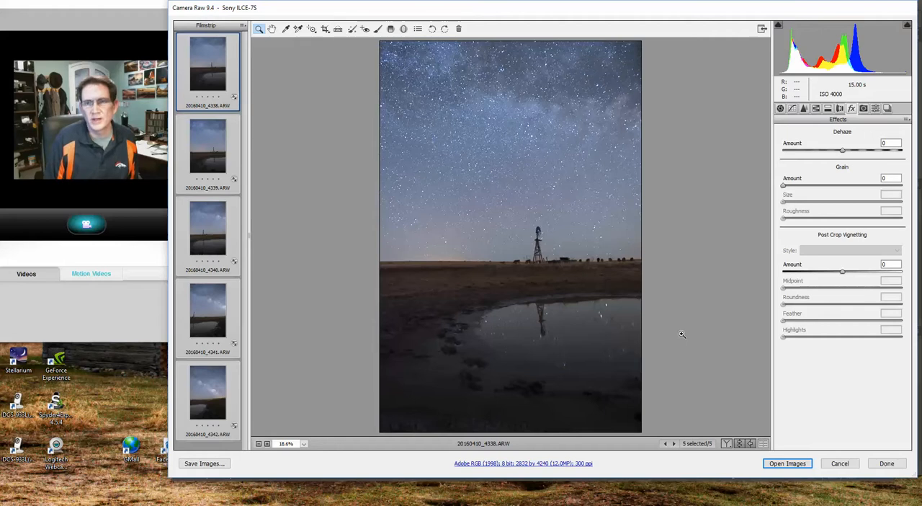
Step: Show the last image, 20160410_4342.ARW, select all five images and set their Dehaze amount to +35
{"action": "left_click", "coordinate": [843, 151]}
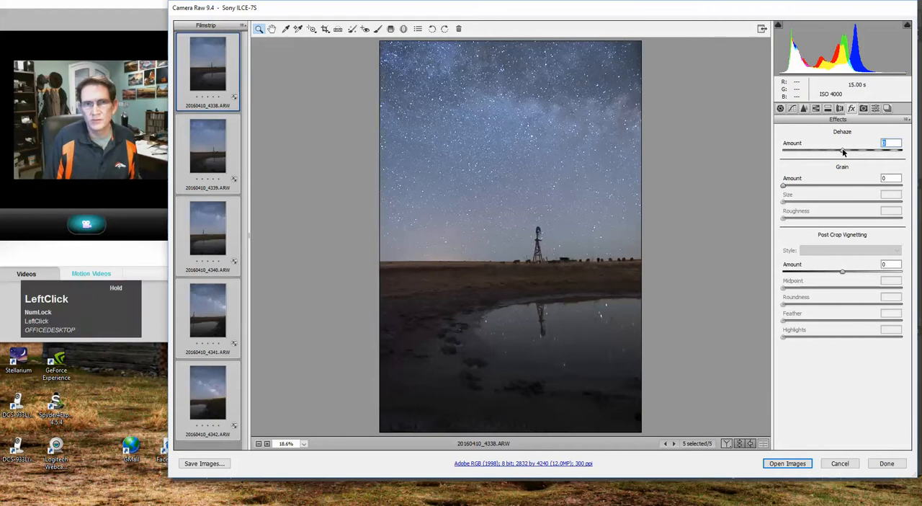
{"action": "left_click", "coordinate": [213, 413]}
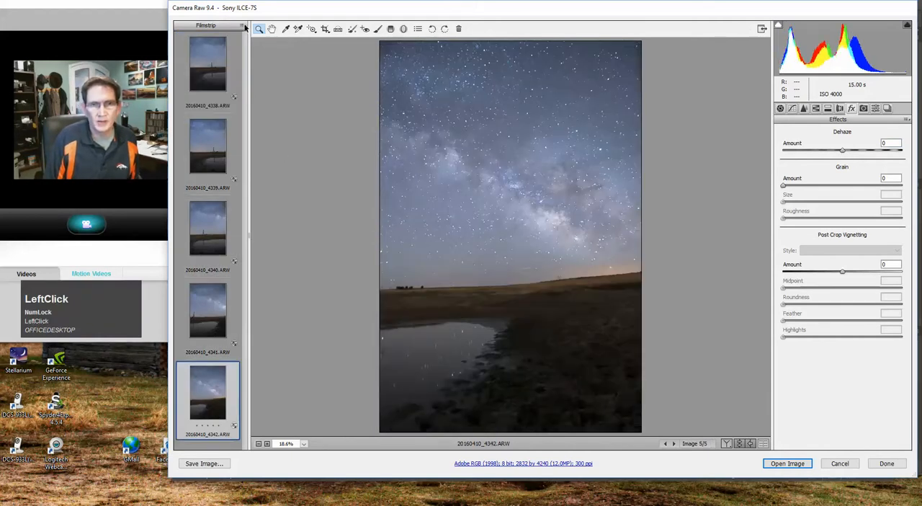
{"action": "left_click", "coordinate": [243, 26]}
{"action": "left_click", "coordinate": [266, 33]}
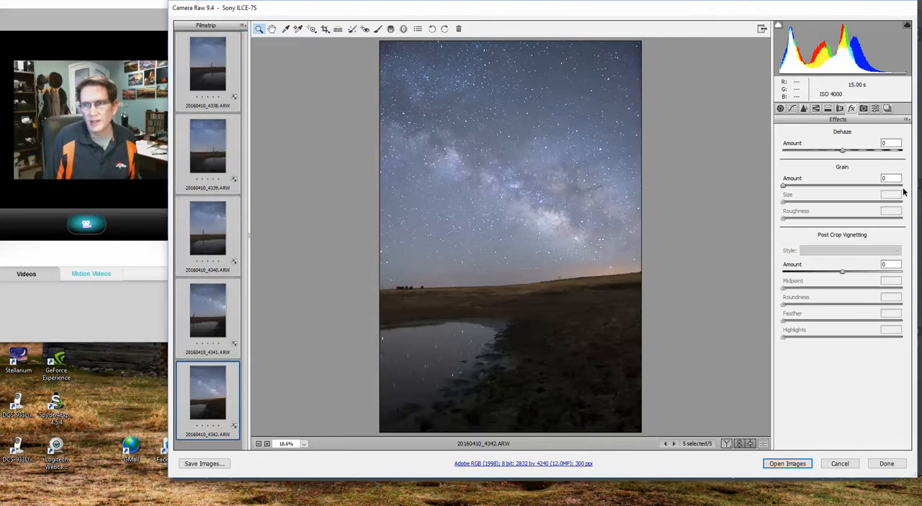
{"action": "left_click_drag", "start_coordinate": [848, 153], "coordinate": [865, 155]}
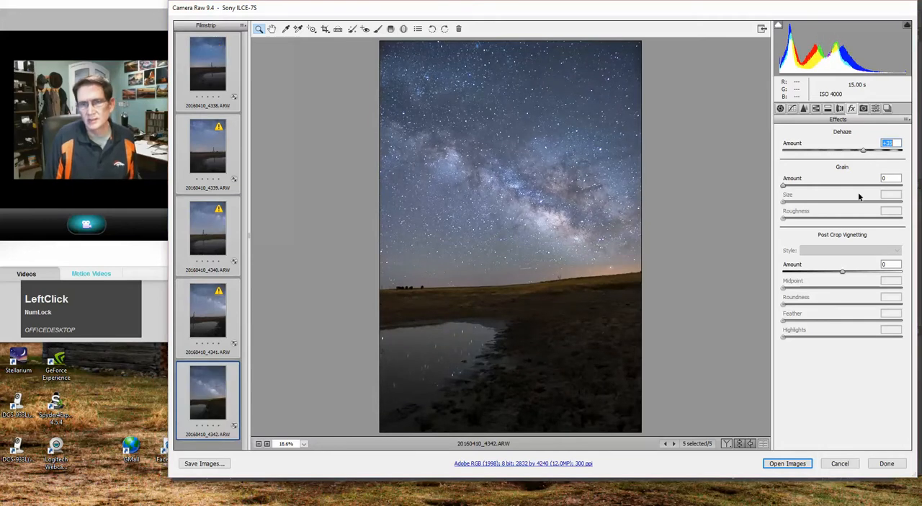
Step: Synchronize the last image's settings across all five images, leaving crop, spot removal and local adjustments out
{"action": "left_click", "coordinate": [244, 26]}
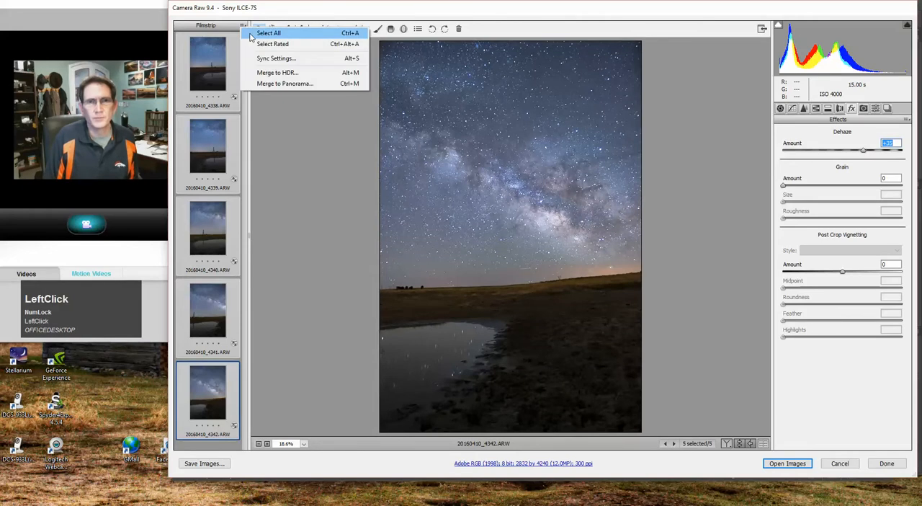
{"action": "left_click", "coordinate": [261, 59]}
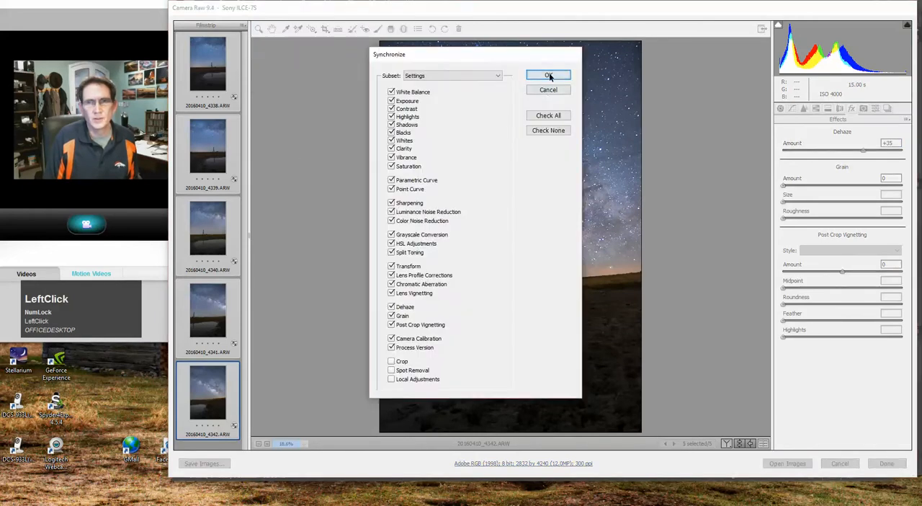
{"action": "left_click", "coordinate": [550, 76]}
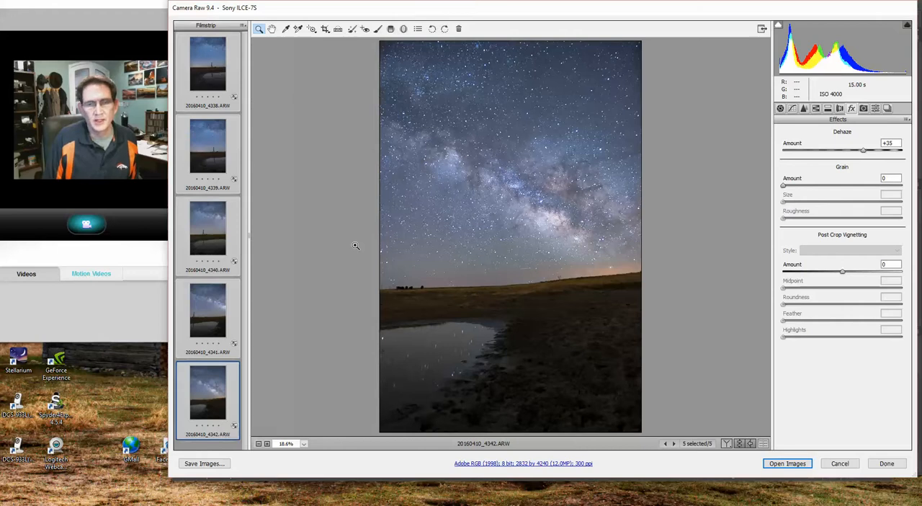
Step: Prepare a panorama merge of the five images with Spherical projection and Auto Crop, and set Boundary Warp to 25
{"action": "left_click", "coordinate": [244, 27]}
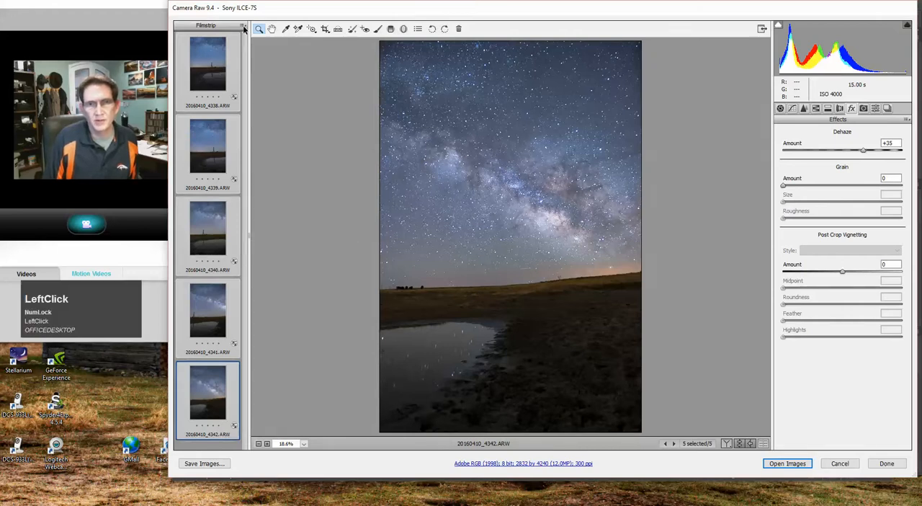
{"action": "left_click", "coordinate": [243, 25]}
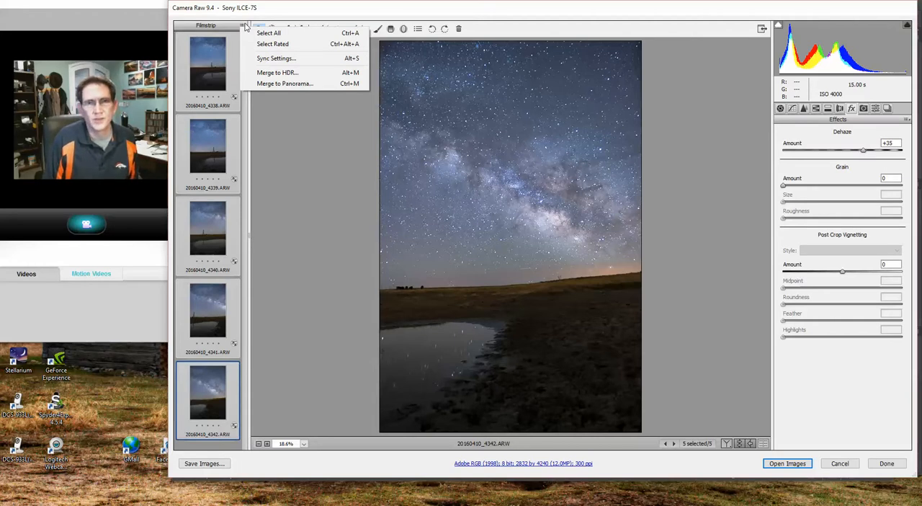
{"action": "left_click", "coordinate": [268, 83]}
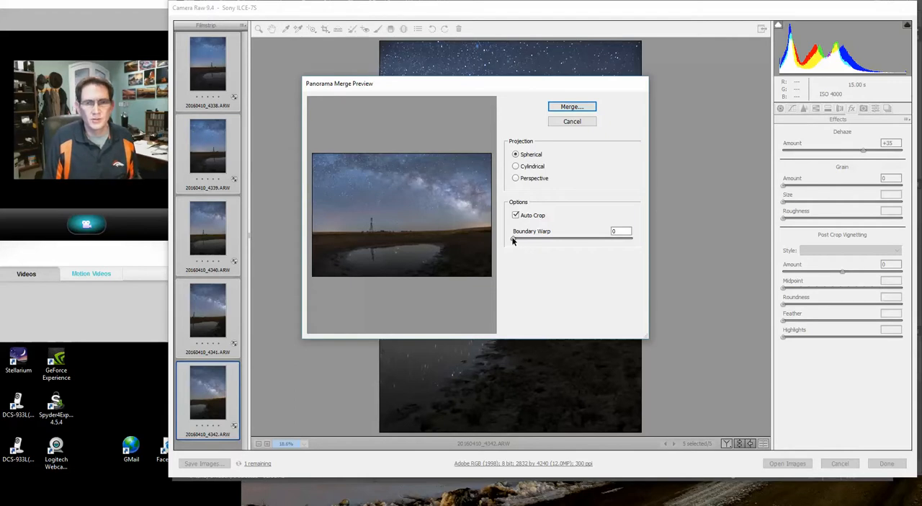
{"action": "left_click_drag", "start_coordinate": [513, 241], "coordinate": [544, 237]}
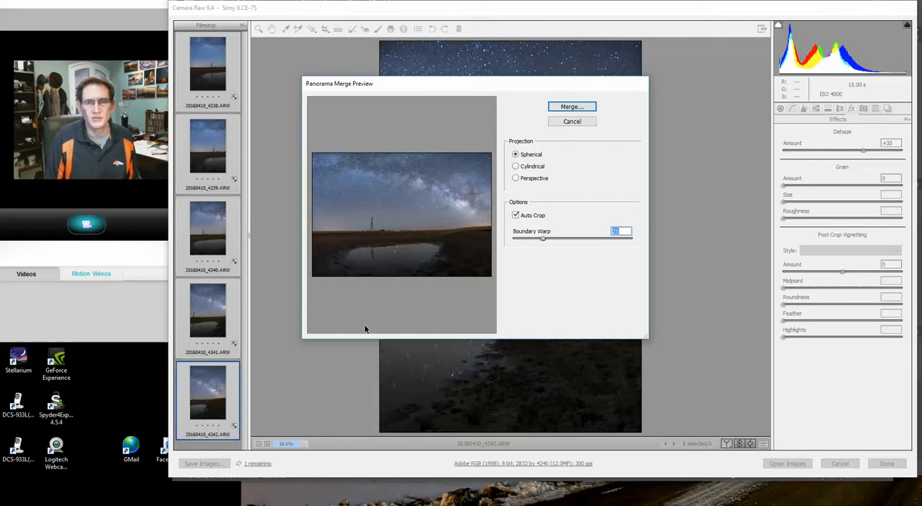
Step: Merge the panorama and save it in the Calhan 2016 folder as "Windmill, pond and cows pano.dng"
{"action": "left_click", "coordinate": [558, 108]}
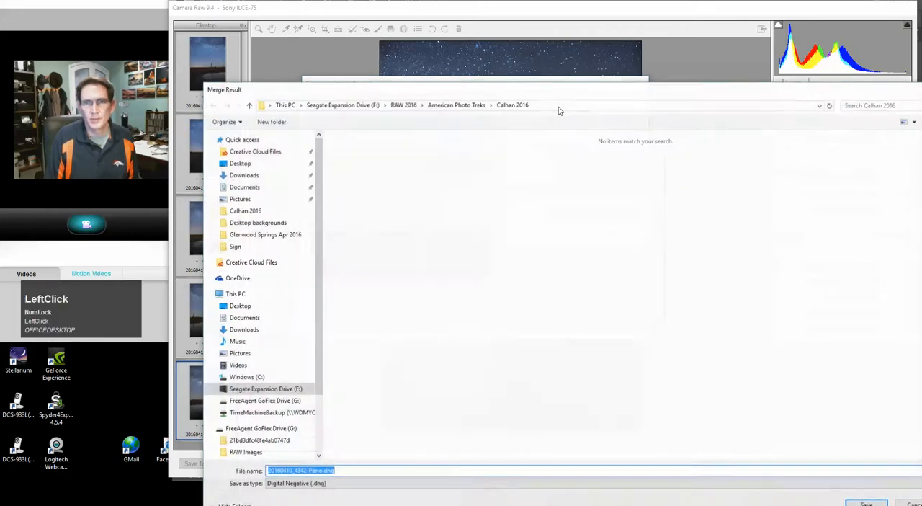
{"action": "left_click", "coordinate": [320, 470]}
{"action": "left_click_drag", "start_coordinate": [320, 471], "coordinate": [268, 470]}
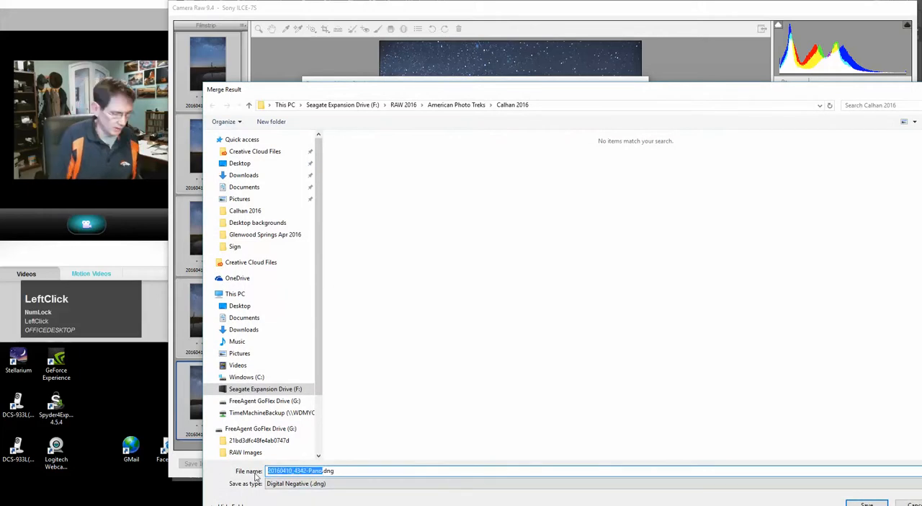
{"action": "type", "text": "W"}
{"action": "type", "text": "indmill"}
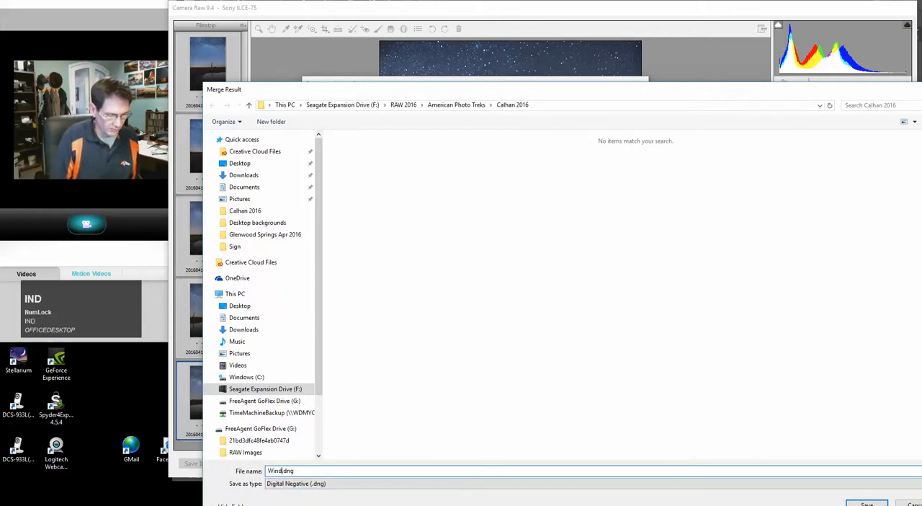
{"action": "type", "text": " and"}
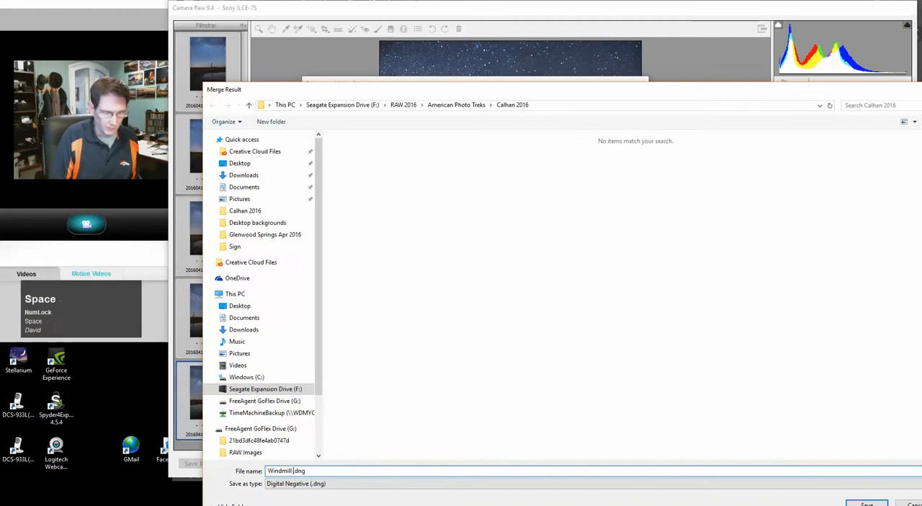
{"action": "key", "text": "BackSpace"}
{"action": "key", "text": "BackSpace"}
{"action": "key", "text": "BackSpace"}
{"action": "key", "text": "BackSpace"}
{"action": "key", "text": "BackSpace"}
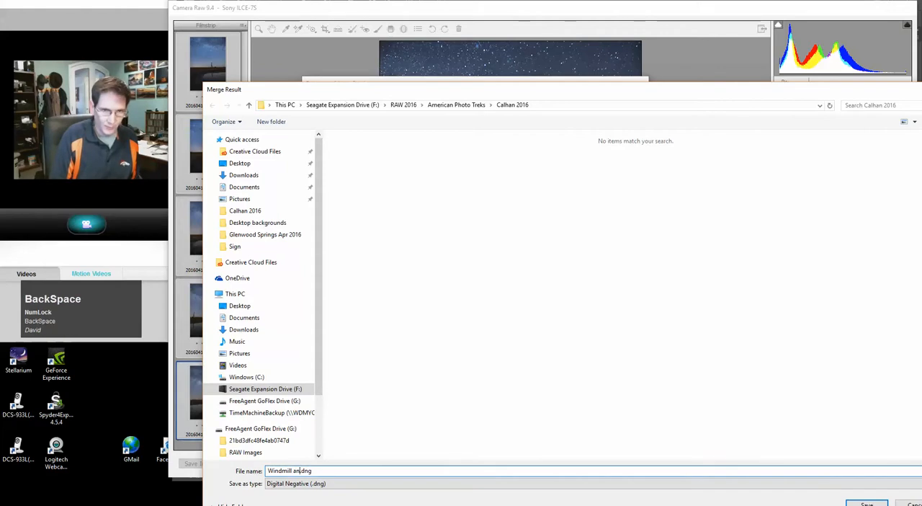
{"action": "type", "text": ", pond and "}
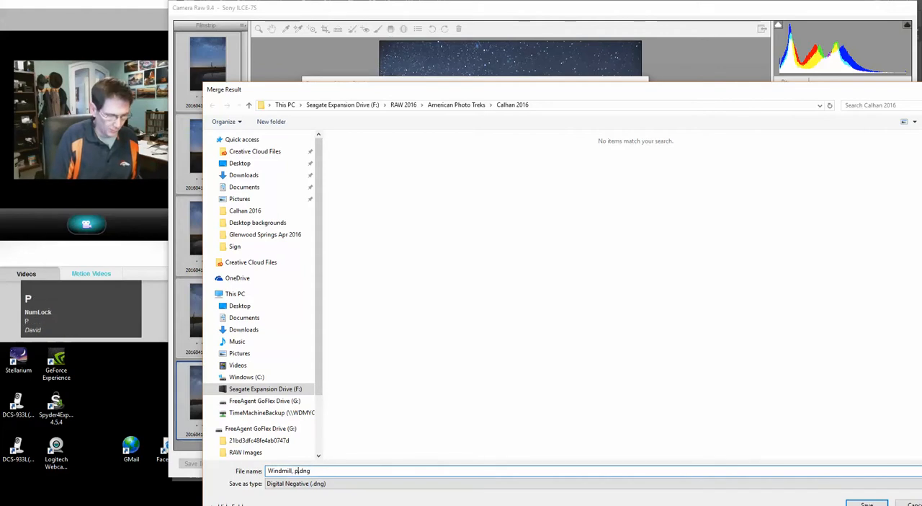
{"action": "type", "text": "cows "}
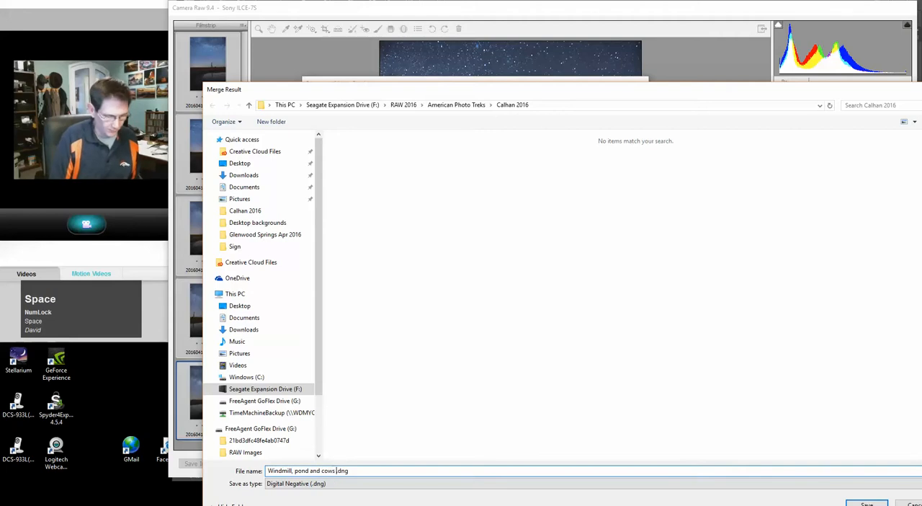
{"action": "type", "text": "pano"}
{"action": "key", "text": "BackSpace"}
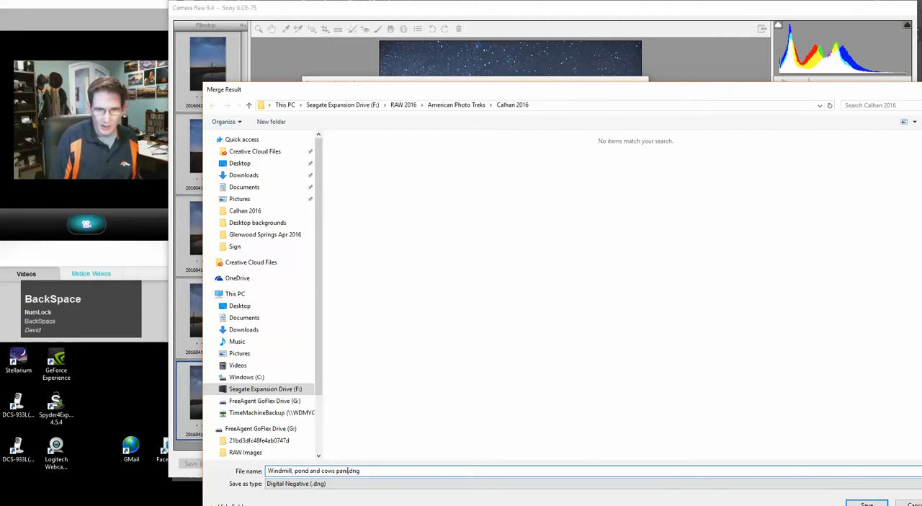
{"action": "type", "text": "o"}
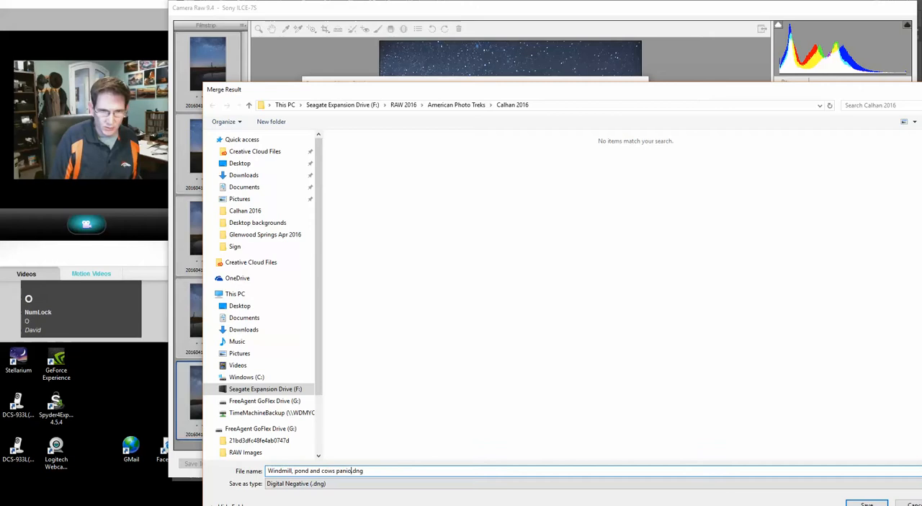
{"action": "key", "text": "BackSpace"}
{"action": "key", "text": "BackSpace"}
{"action": "type", "text": "o"}
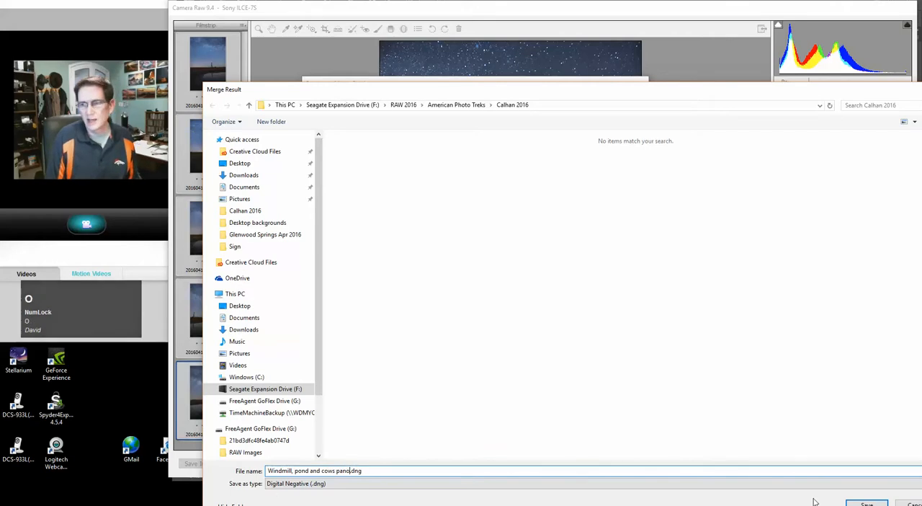
{"action": "left_click", "coordinate": [866, 502]}
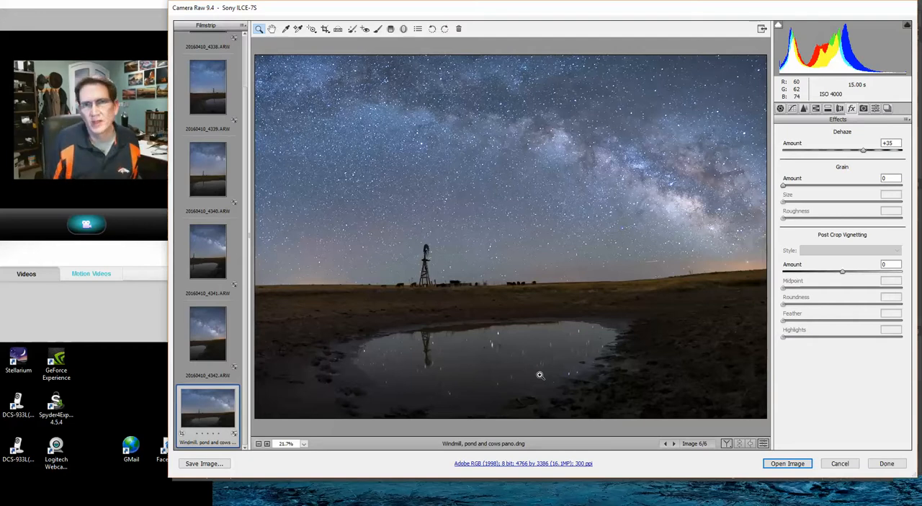
Step: Paint along the Milky Way band with a size 12 Adjustment Brush, setting its Exposure to +0.25
{"action": "left_click", "coordinate": [377, 29]}
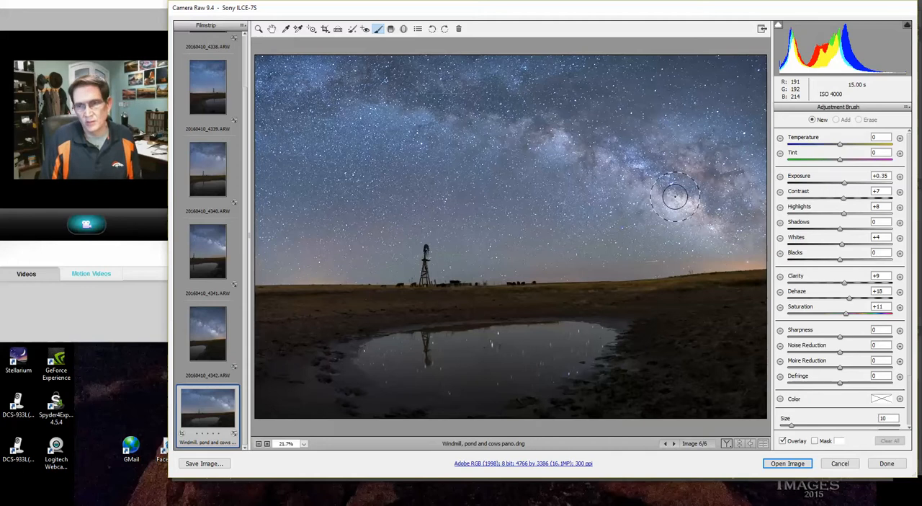
{"action": "key", "text": "bracketright"}
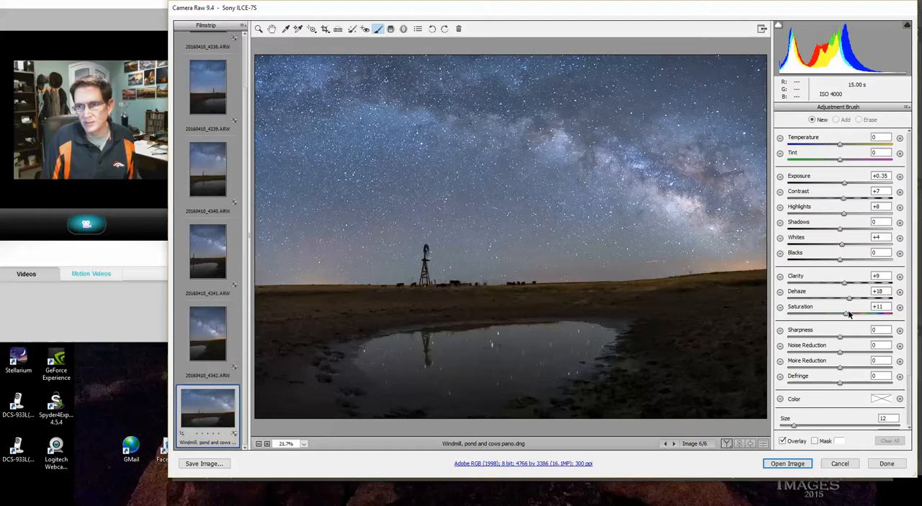
{"action": "left_click", "coordinate": [844, 185]}
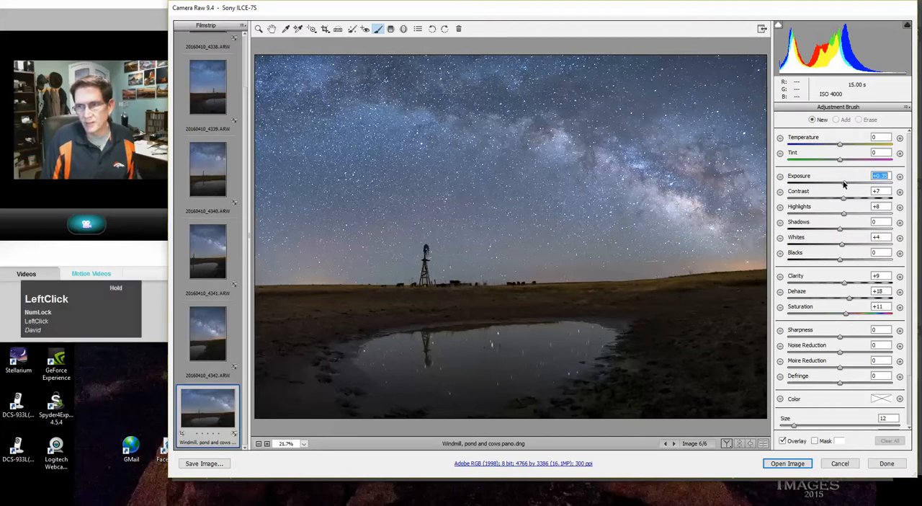
{"action": "left_click_drag", "start_coordinate": [845, 184], "coordinate": [843, 185]}
{"action": "mouse_move", "coordinate": [738, 225]}
{"action": "left_mouse_down"}
{"action": "mouse_move", "coordinate": [655, 159]}
{"action": "mouse_move", "coordinate": [510, 109]}
{"action": "mouse_move", "coordinate": [344, 101]}
{"action": "mouse_move", "coordinate": [273, 111]}
{"action": "left_mouse_up"}
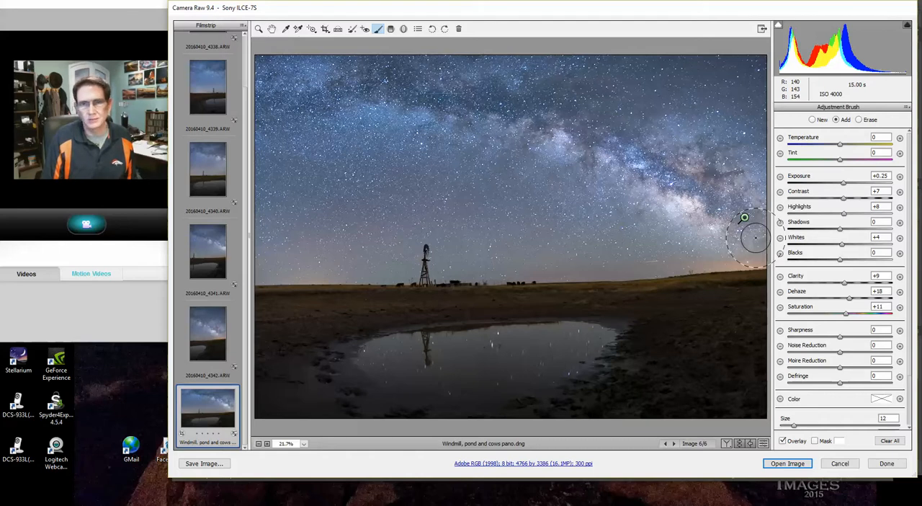
Step: Open the adjusted panorama in Photoshop and flatten the image
{"action": "left_click", "coordinate": [778, 463]}
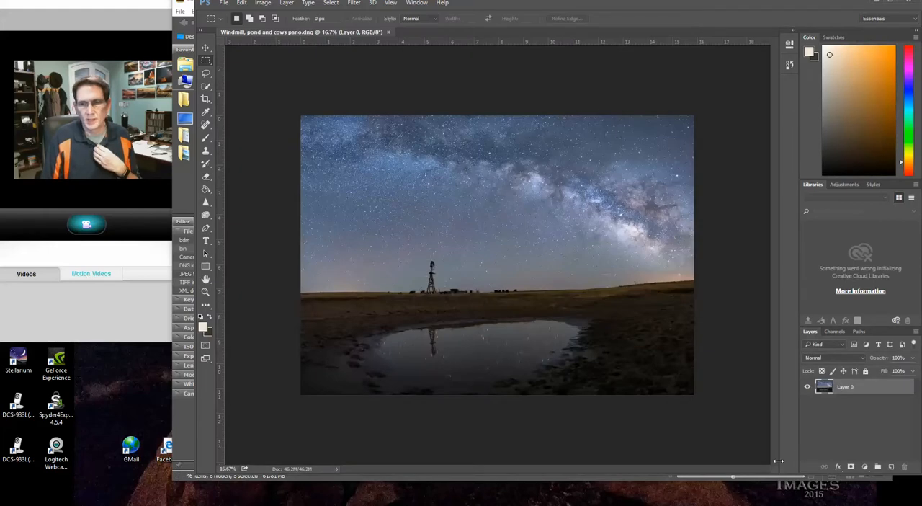
{"action": "left_click", "coordinate": [504, 5]}
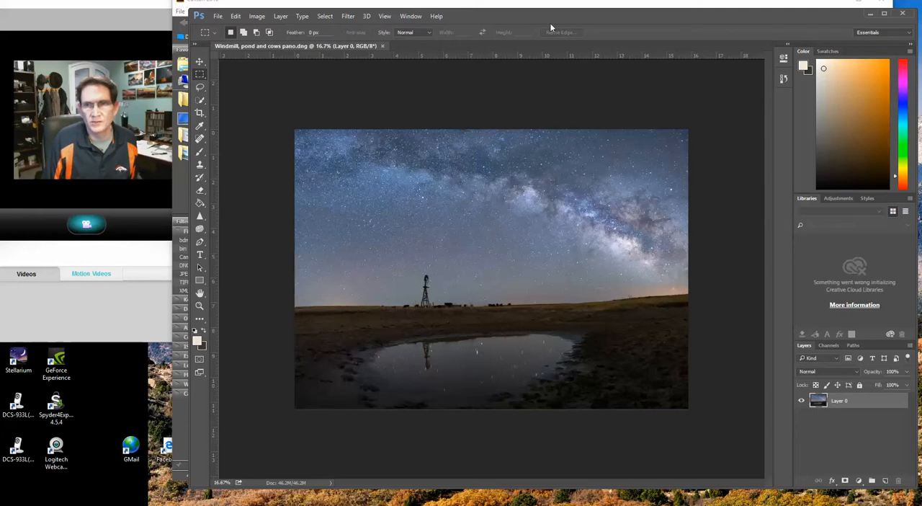
{"action": "left_click_drag", "start_coordinate": [550, 23], "coordinate": [551, 17]}
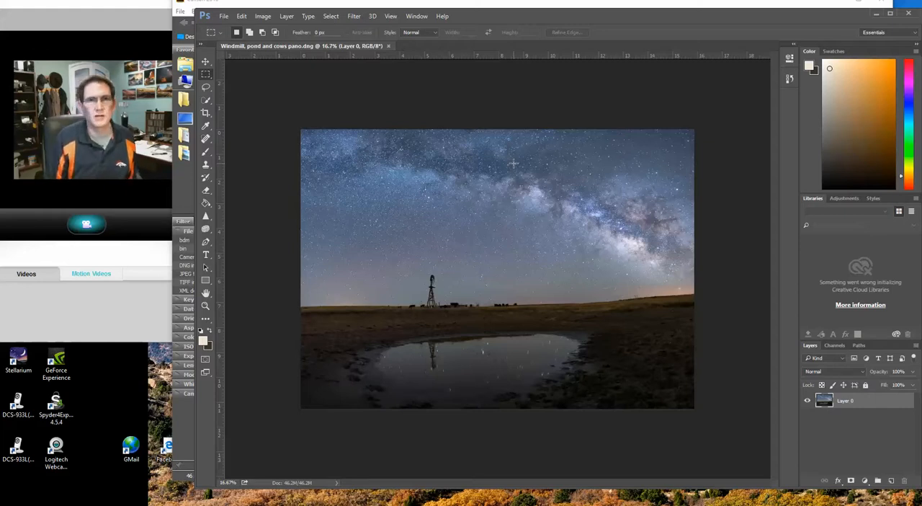
{"action": "left_click", "coordinate": [291, 19]}
{"action": "left_click", "coordinate": [292, 371]}
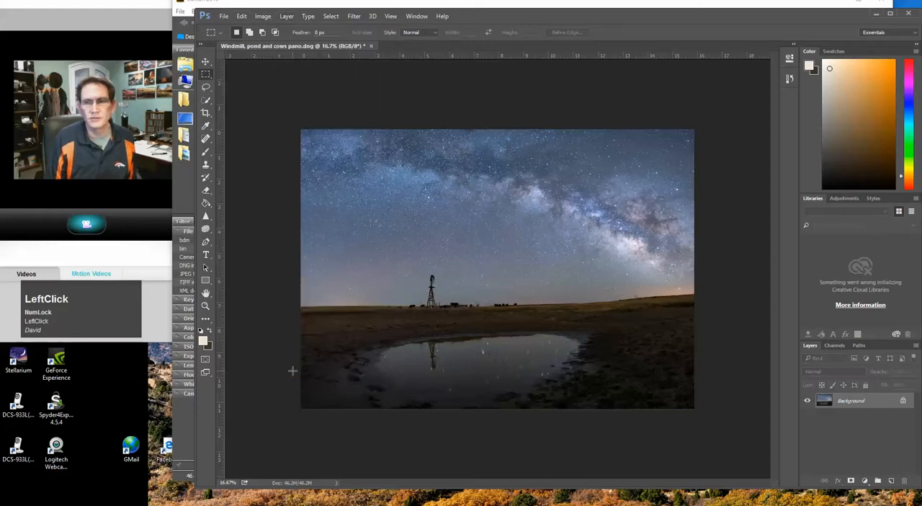
Step: Save the image in the Calhan 2016 folder as the JPEG "Windmill, pond and cows pano.jpg" at quality 10, Baseline ("Standard")
{"action": "left_click", "coordinate": [224, 16]}
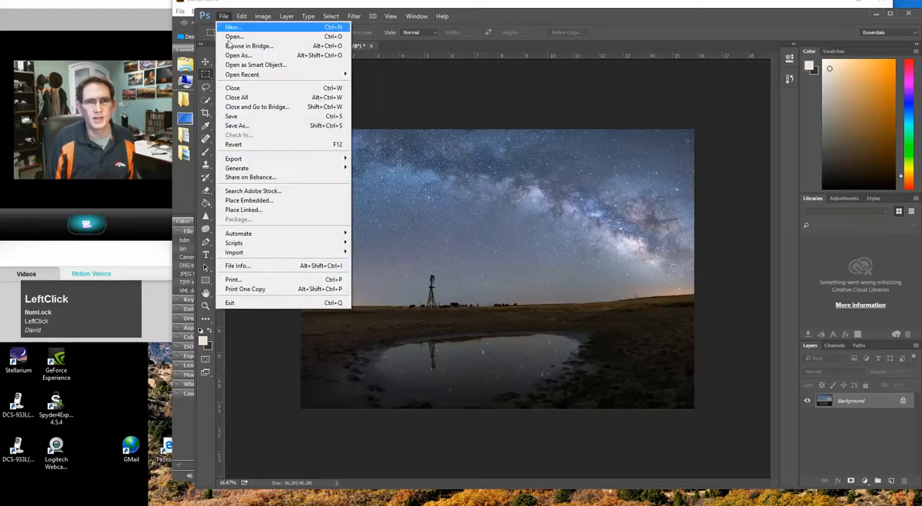
{"action": "left_click", "coordinate": [237, 125]}
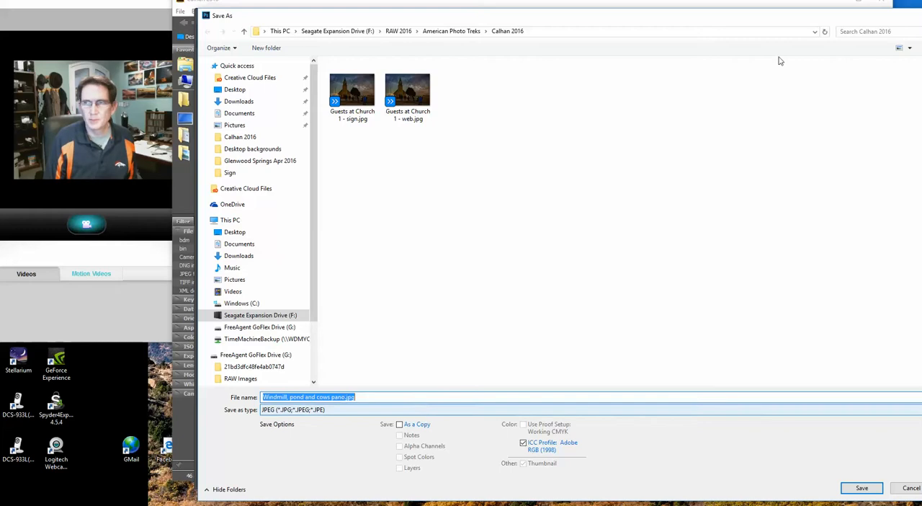
{"action": "left_click_drag", "start_coordinate": [776, 20], "coordinate": [753, 17]}
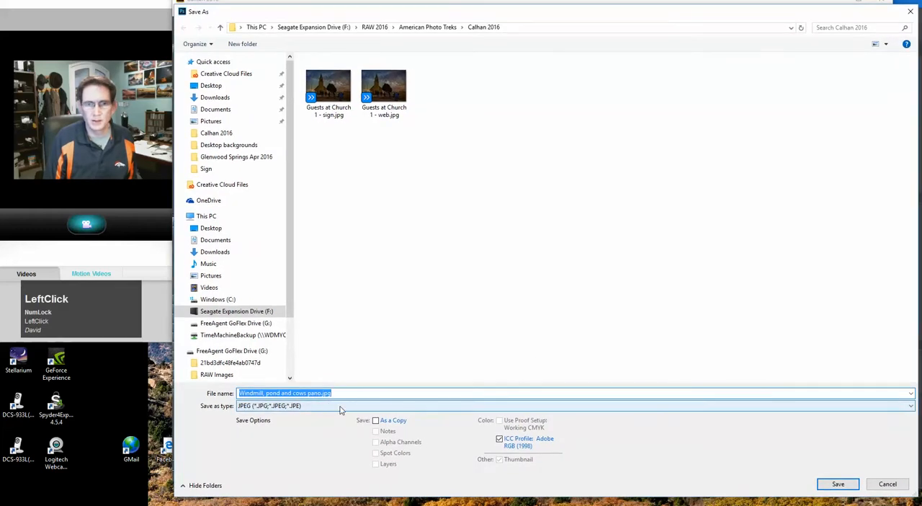
{"action": "left_click", "coordinate": [839, 485]}
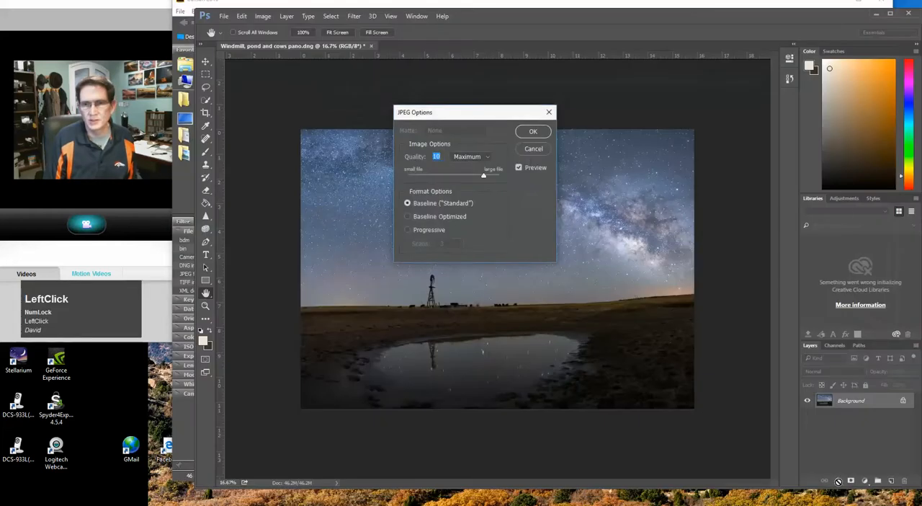
{"action": "left_click", "coordinate": [532, 132]}
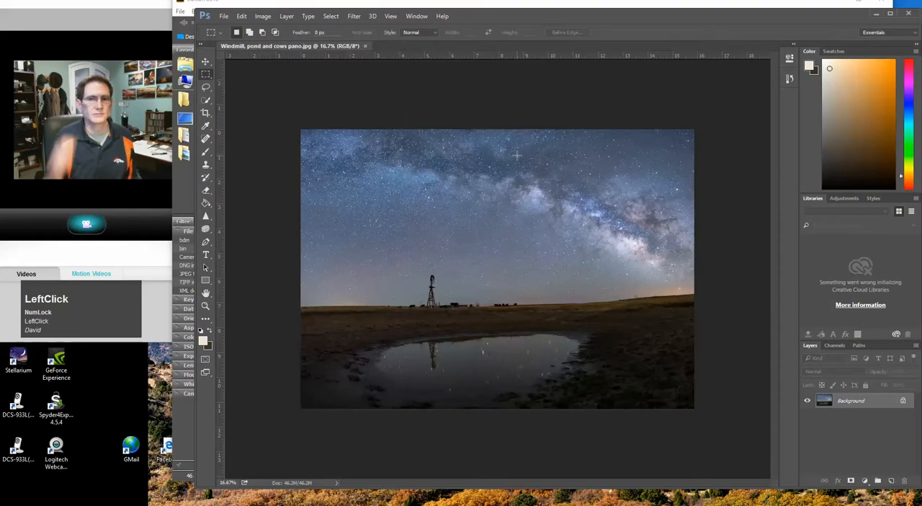